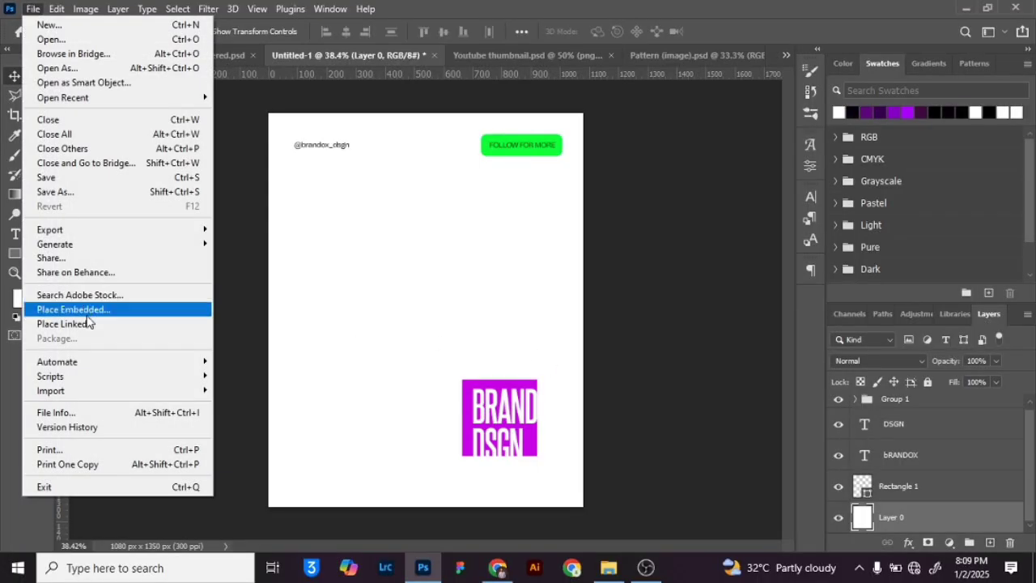
Place the side-view-man-screaming photo from Downloads into the poster as an embedded layer.
click(200, 174)
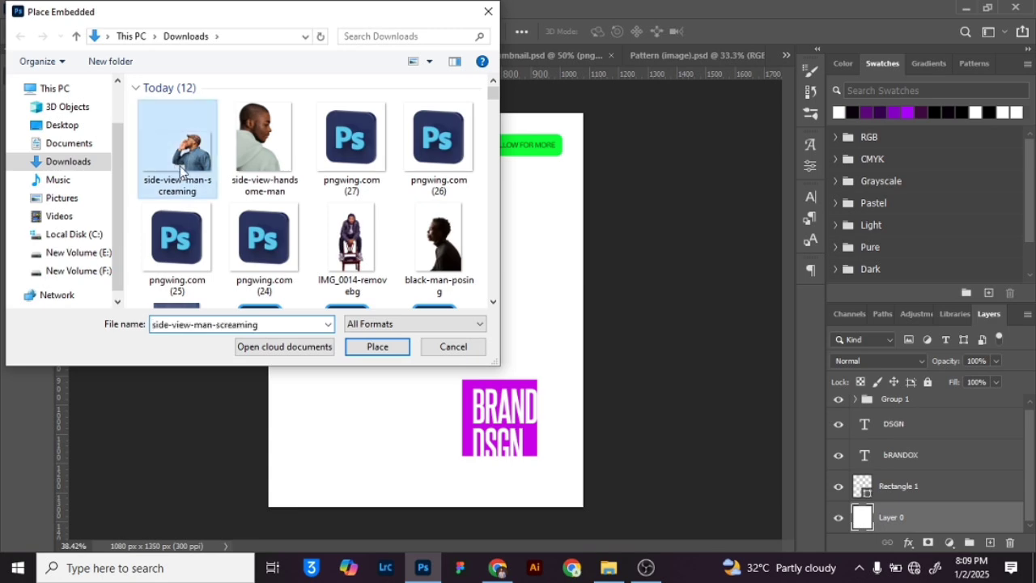
click(374, 347)
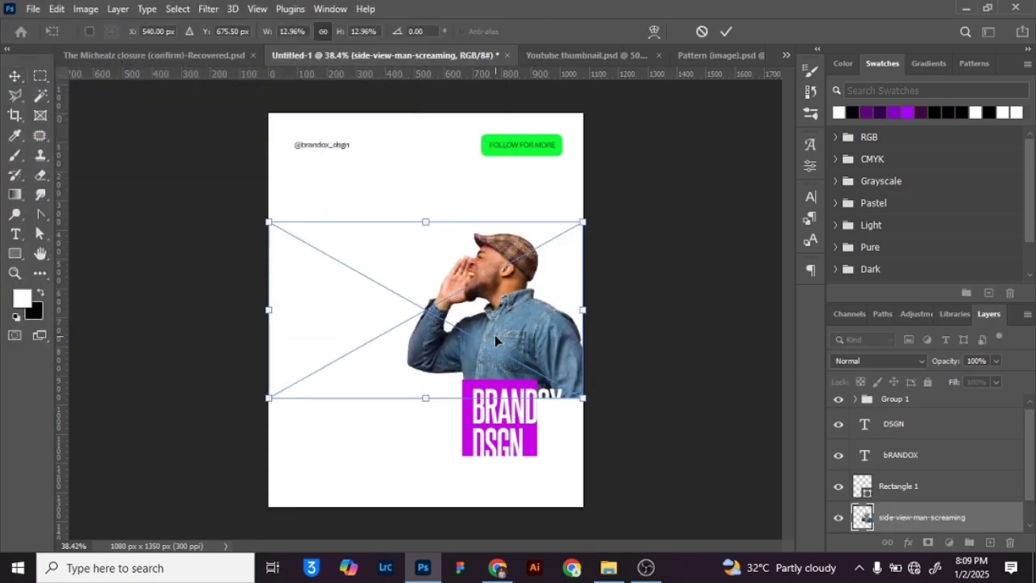
Commit the placed photo and rasterize its layer.
key(Return)
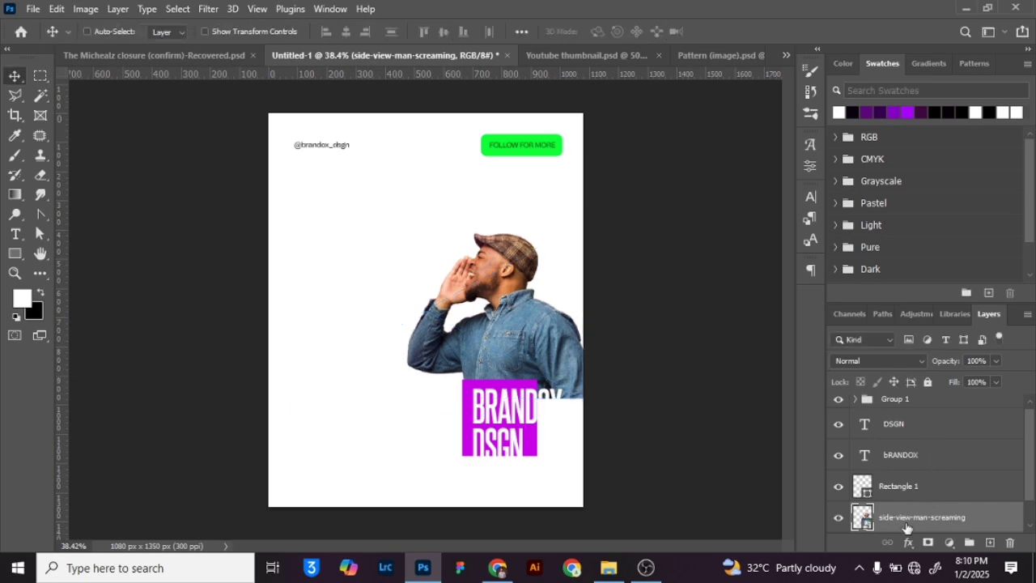
right_click(905, 523)
click(736, 294)
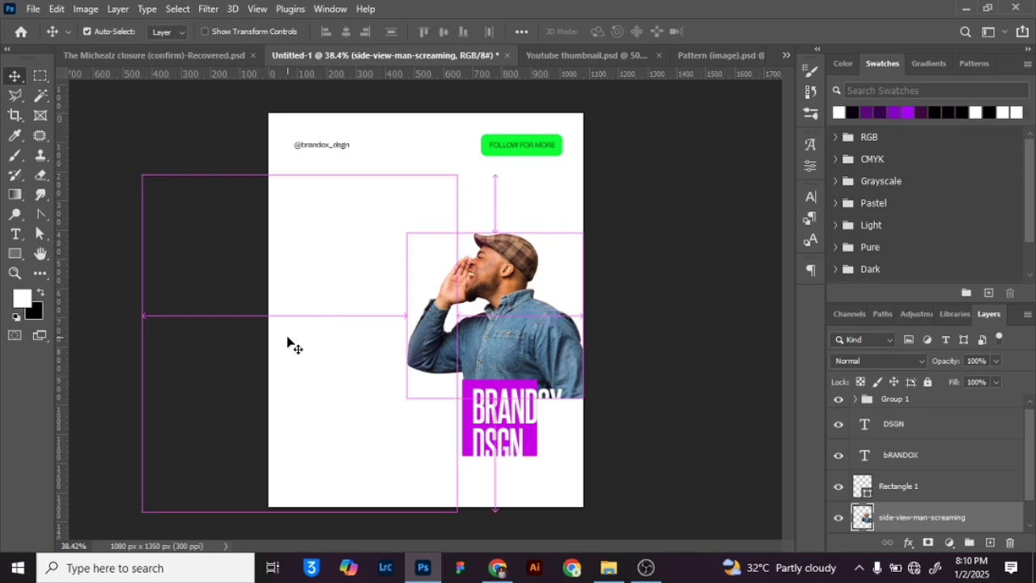
Scale the man up, flip him horizontally to face right, and nudge him into place.
key(ctrl+t)
drag(407, 397, 256, 528)
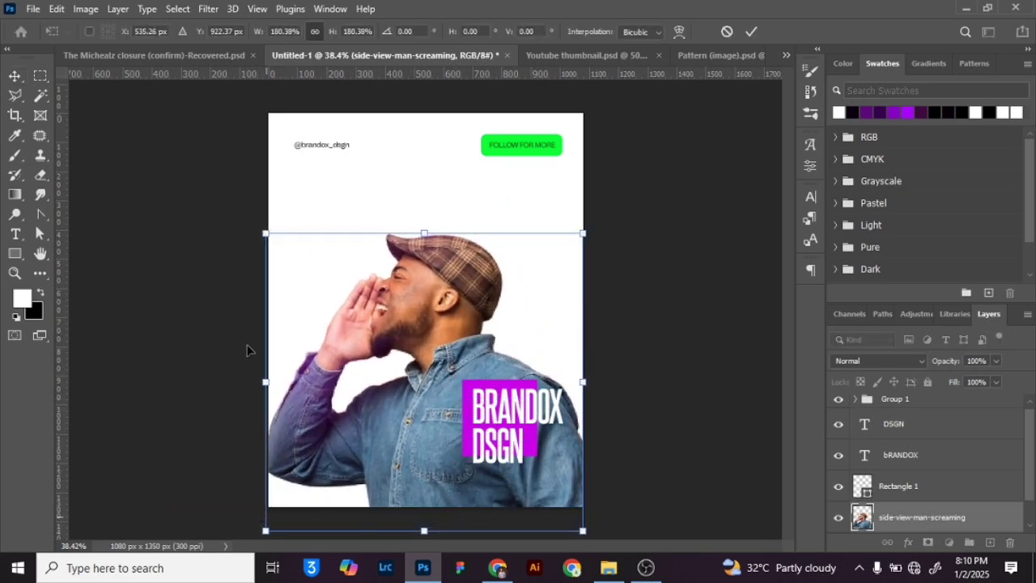
drag(267, 235, 253, 221)
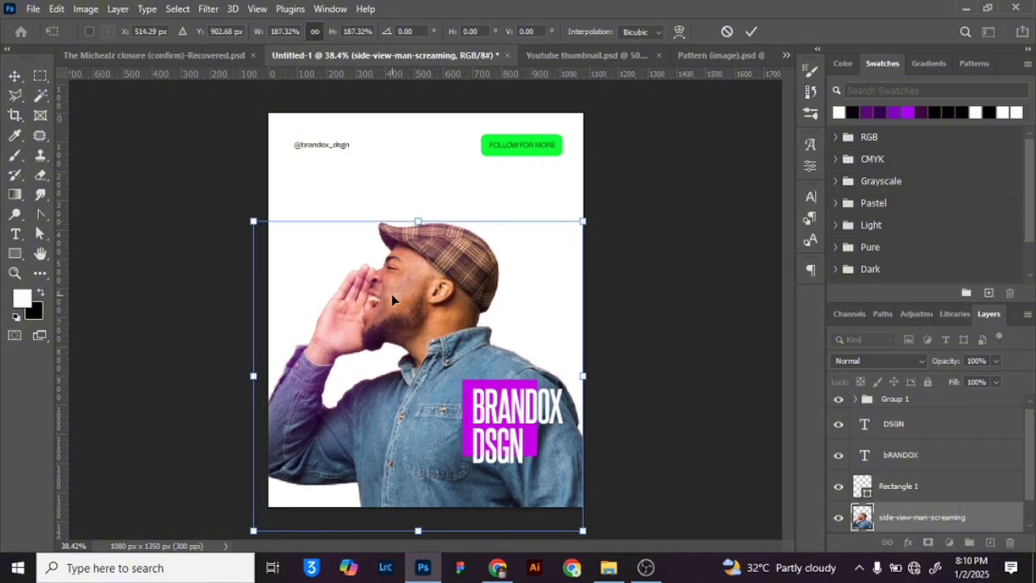
right_click(421, 294)
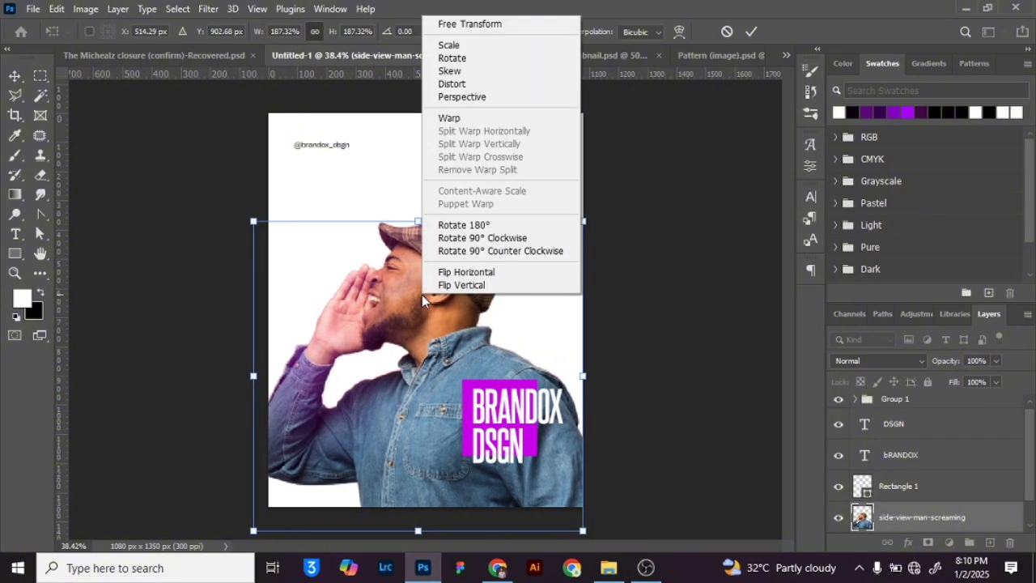
click(458, 276)
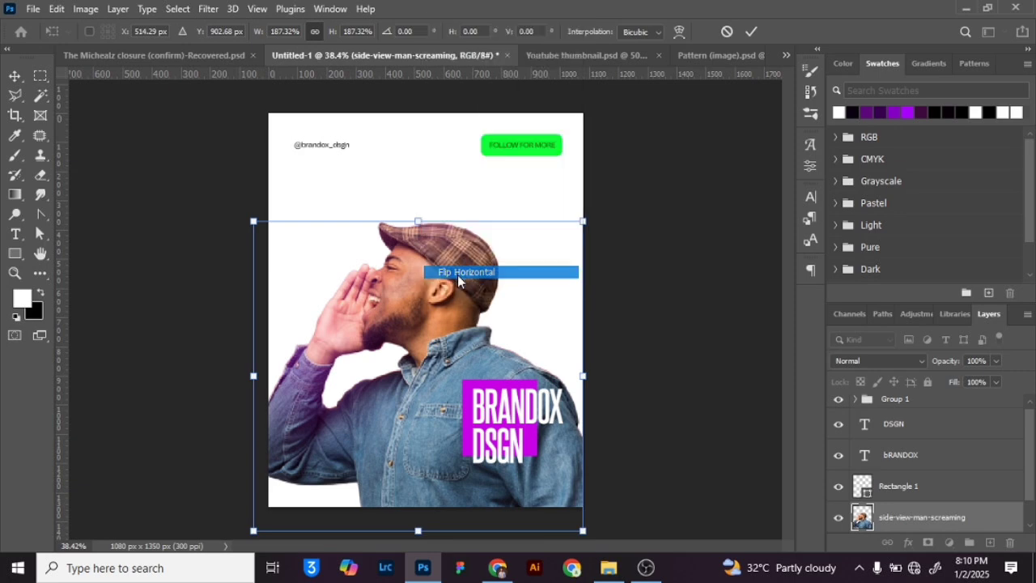
drag(421, 221, 418, 171)
key(Return)
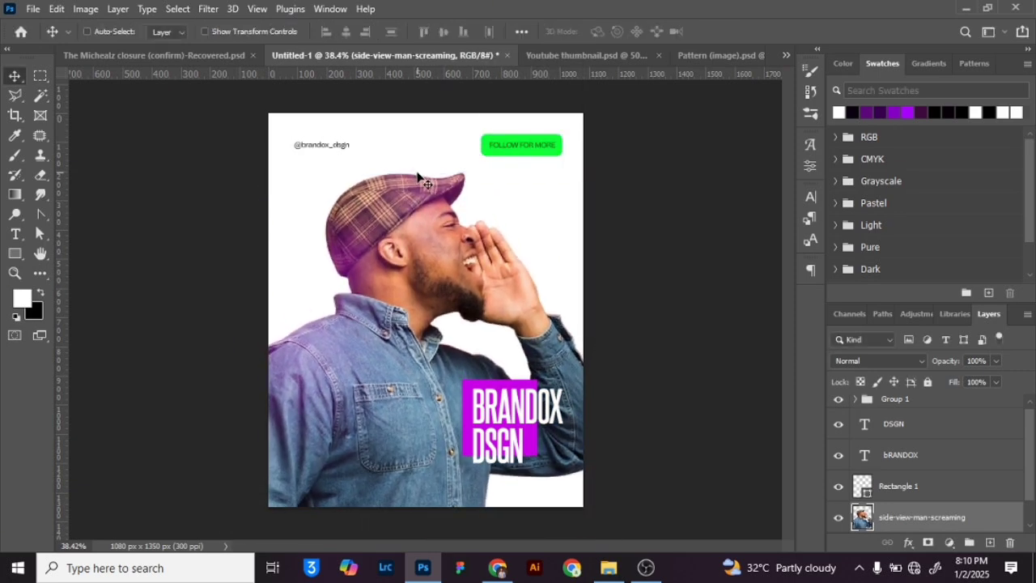
drag(420, 290, 429, 289)
scroll(854, 468, down, 1)
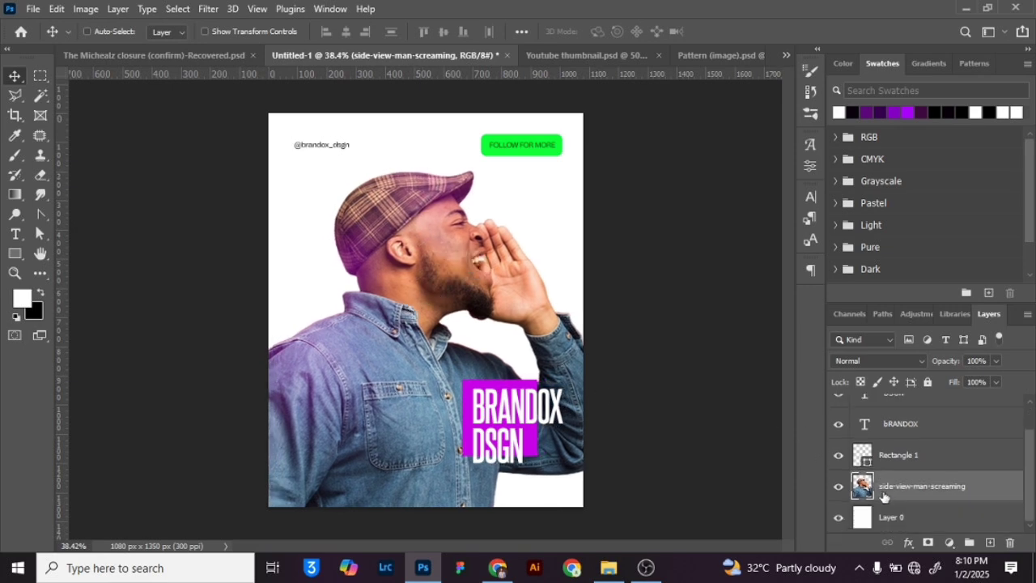
Convert the man layer to a smart object and add a white Solid Color fill above Layer 0.
right_click(893, 490)
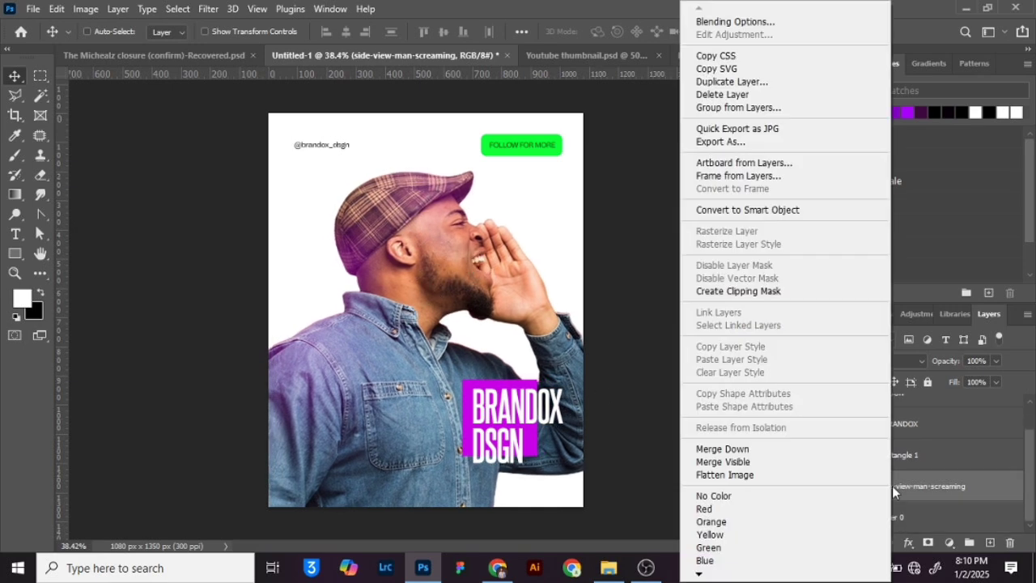
click(741, 210)
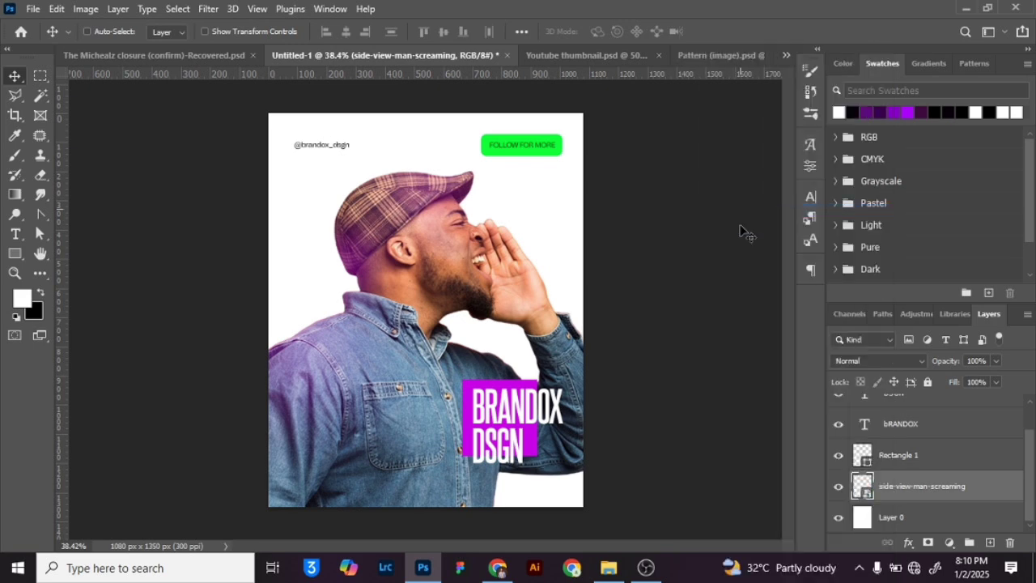
click(891, 520)
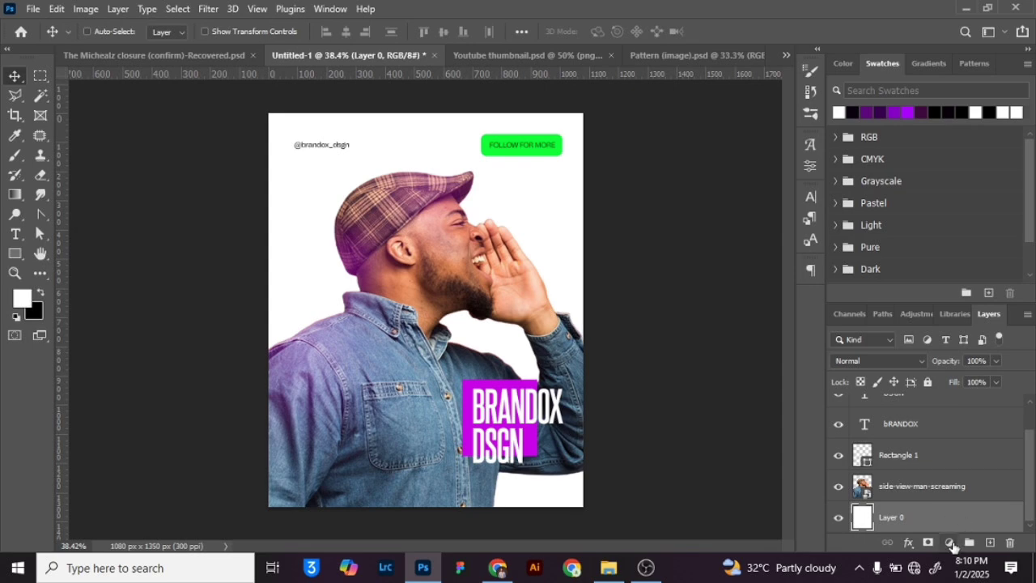
click(948, 542)
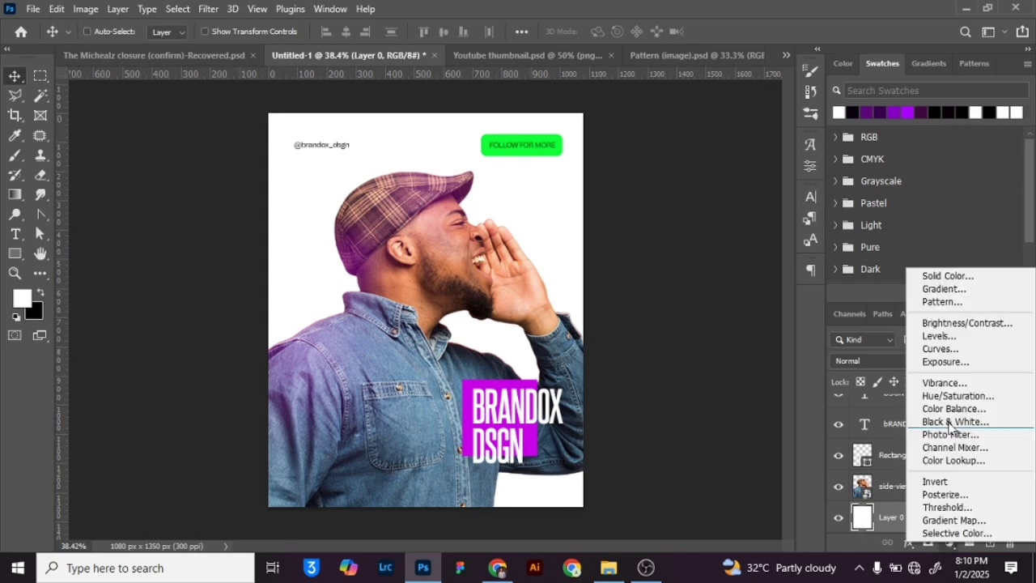
click(928, 280)
mouse_move(670, 289)
mouse_down()
mouse_move(685, 238)
mouse_move(673, 291)
mouse_move(597, 220)
mouse_up()
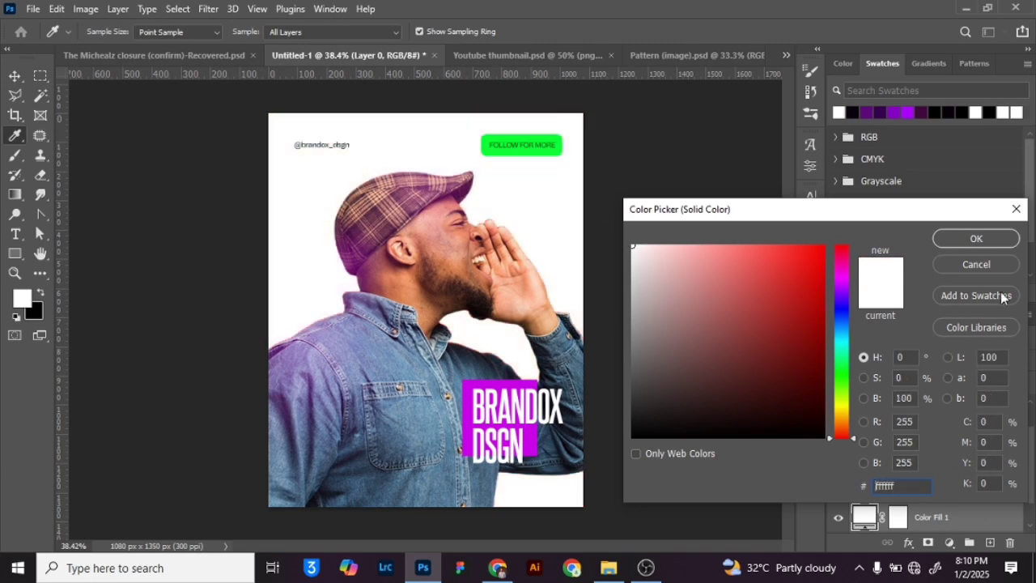
click(975, 239)
key(v)
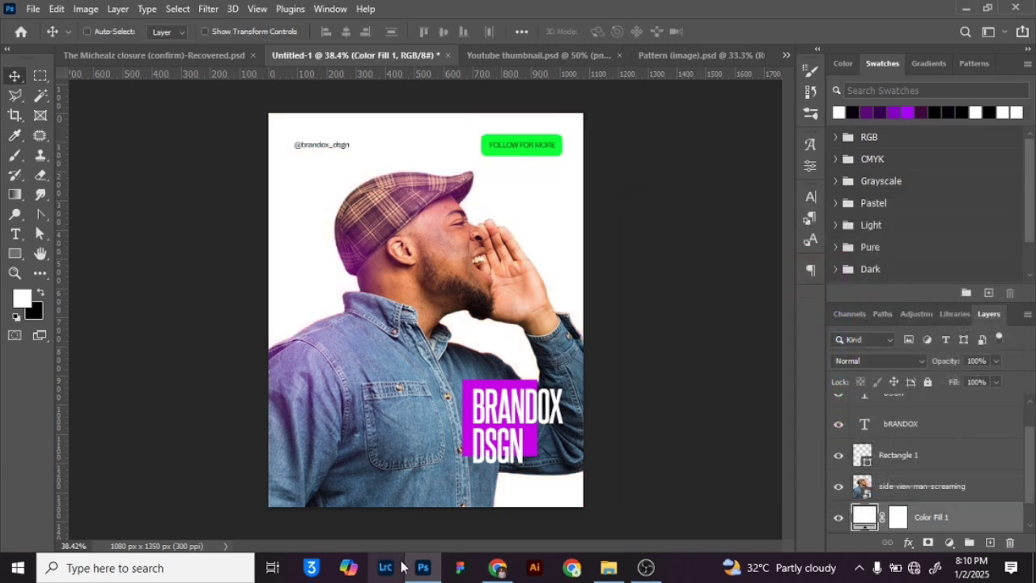
Merge the man layer and the white fill layer into one smart object.
scroll(867, 482, down, 1)
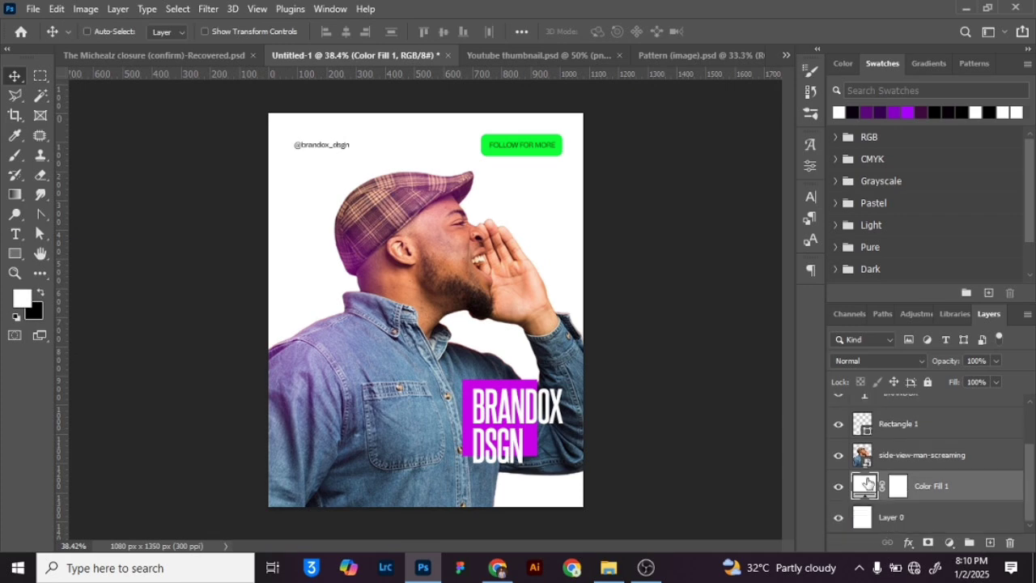
shift+click(919, 463)
right_click(917, 461)
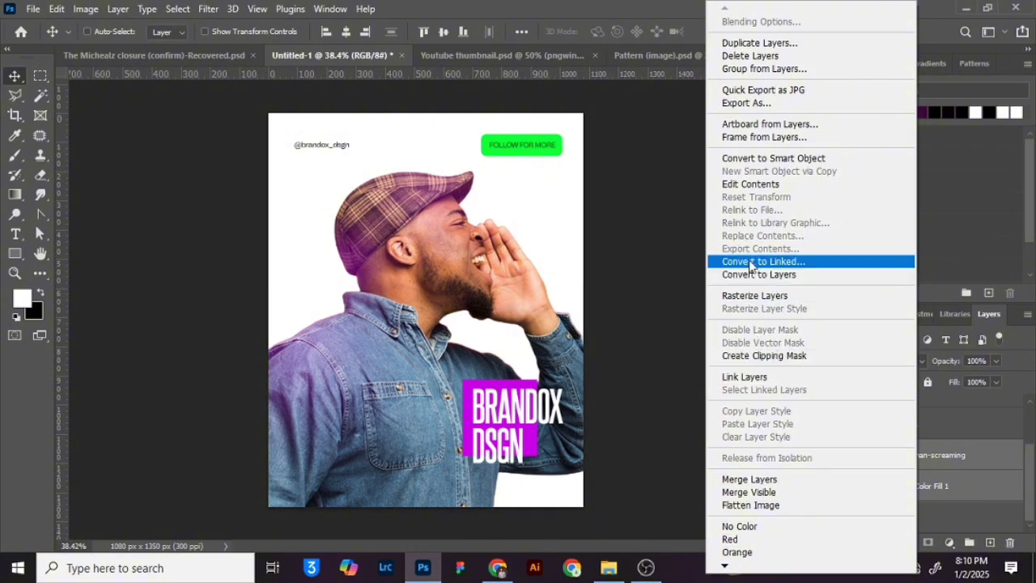
click(737, 157)
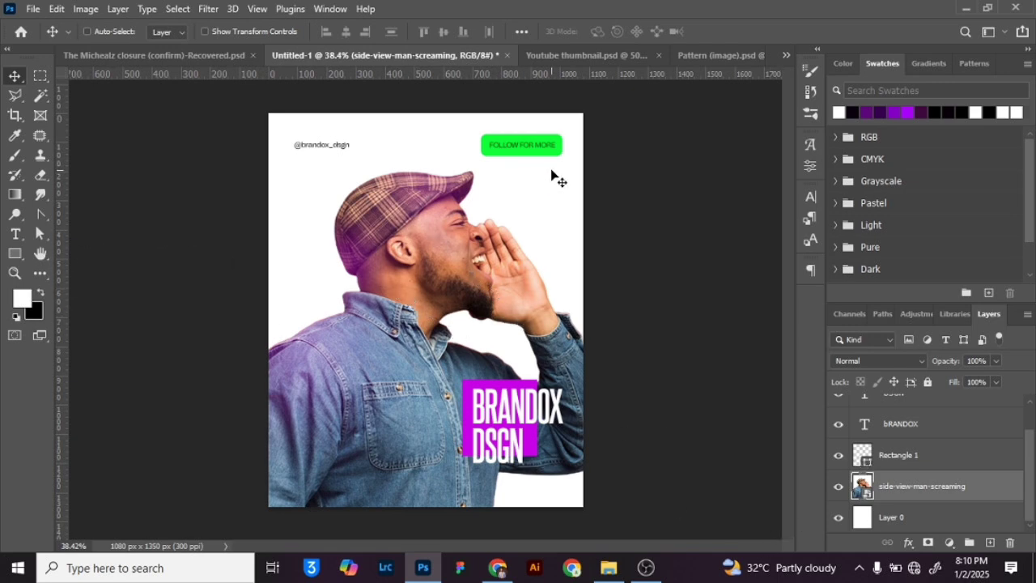
key(ctrl+n)
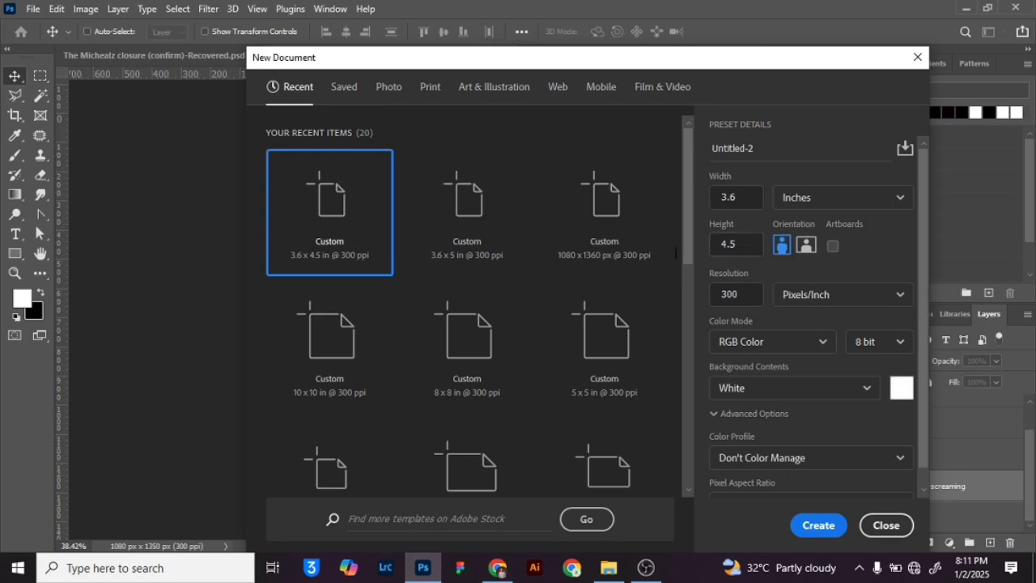
Create a 1080 × 1350 px document, unlock its background, and draw a tall strip at the left edge.
click(738, 243)
click(815, 524)
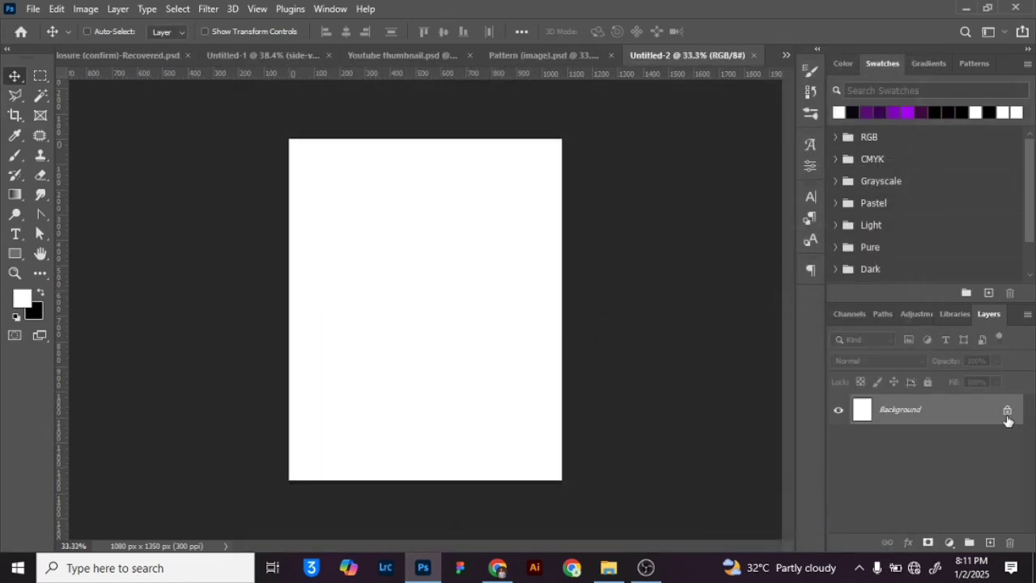
click(1007, 412)
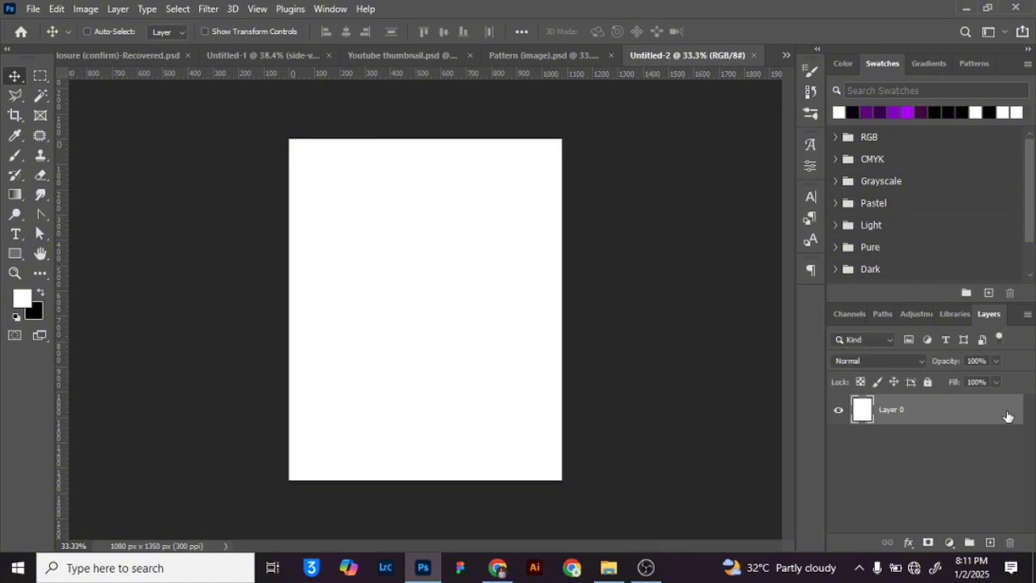
click(16, 255)
drag(289, 140, 303, 503)
Shift the strip past the edge, give it a black-to-white gradient fill, and adjust its gradient angle.
click(16, 76)
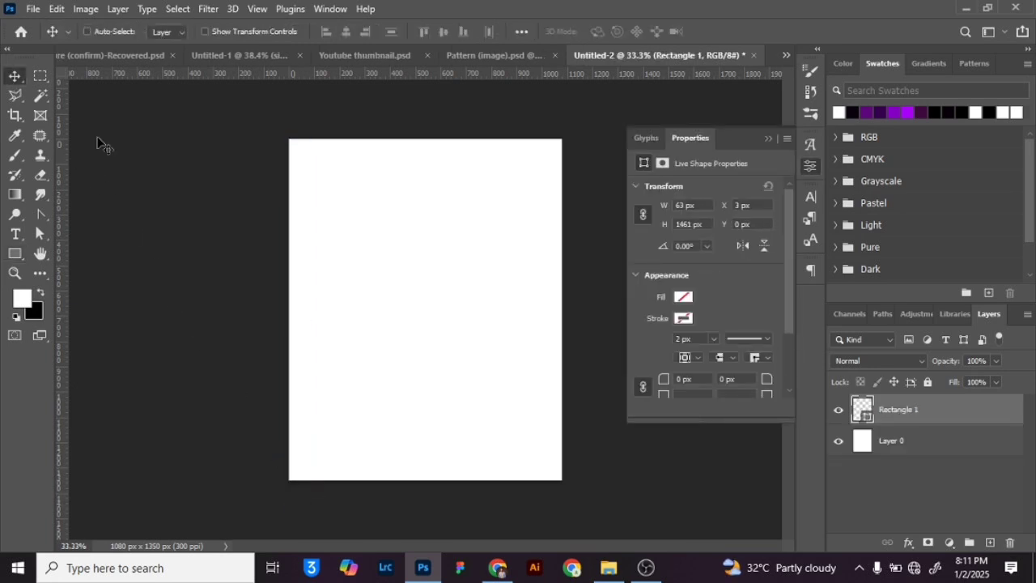
drag(319, 326, 315, 316)
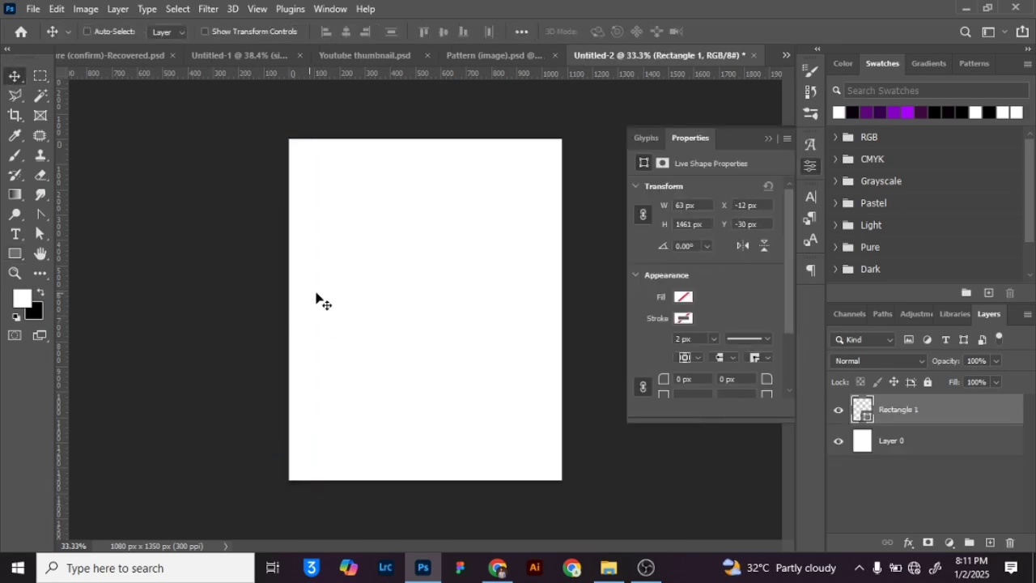
click(683, 298)
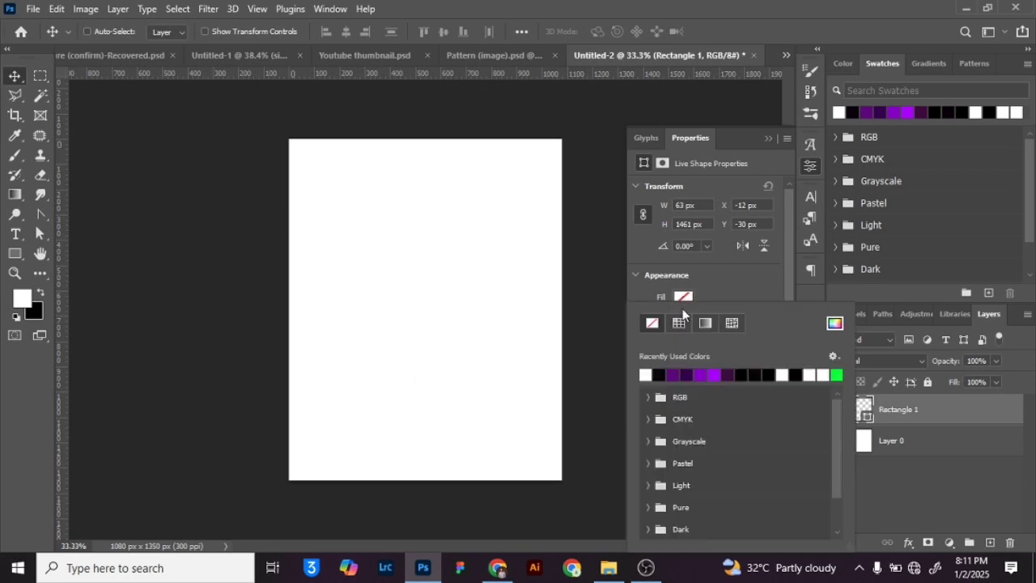
click(705, 323)
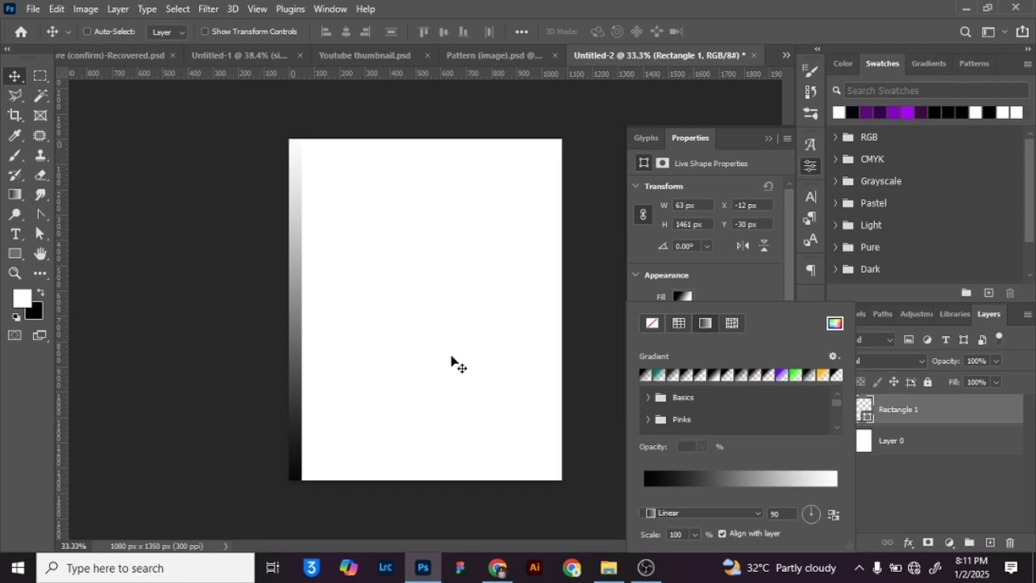
click(768, 137)
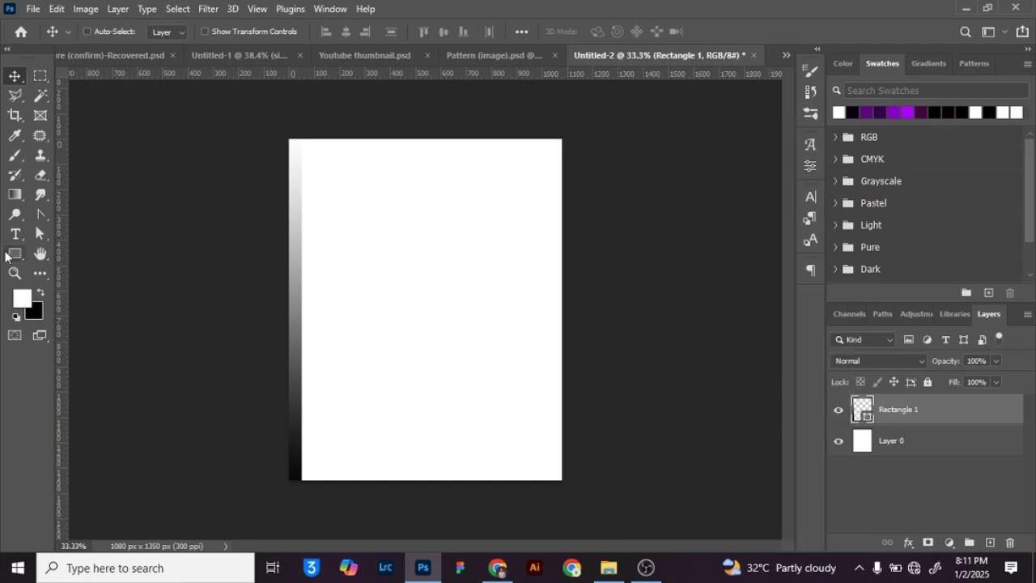
click(15, 255)
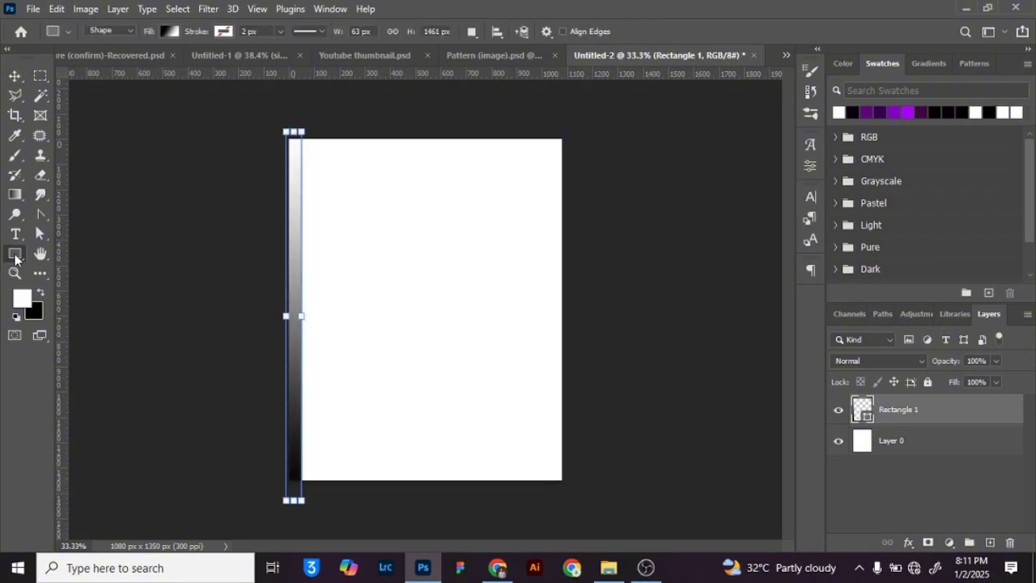
click(168, 31)
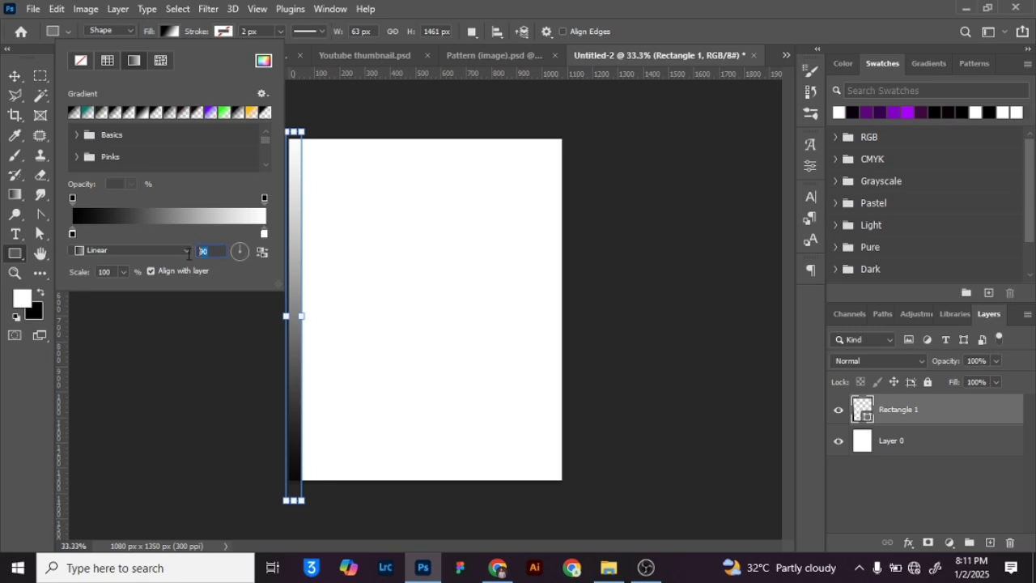
text(-880)
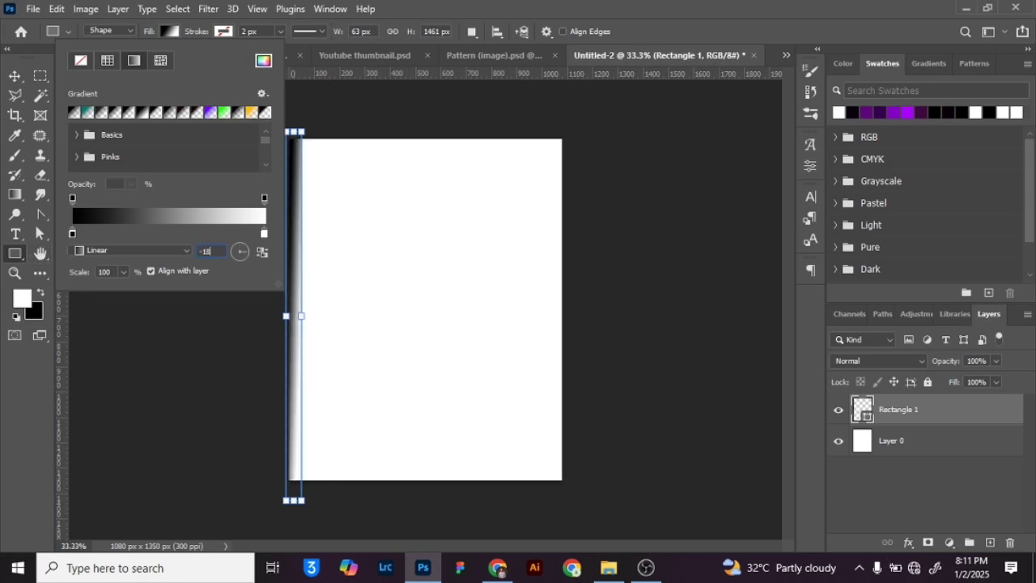
click(68, 294)
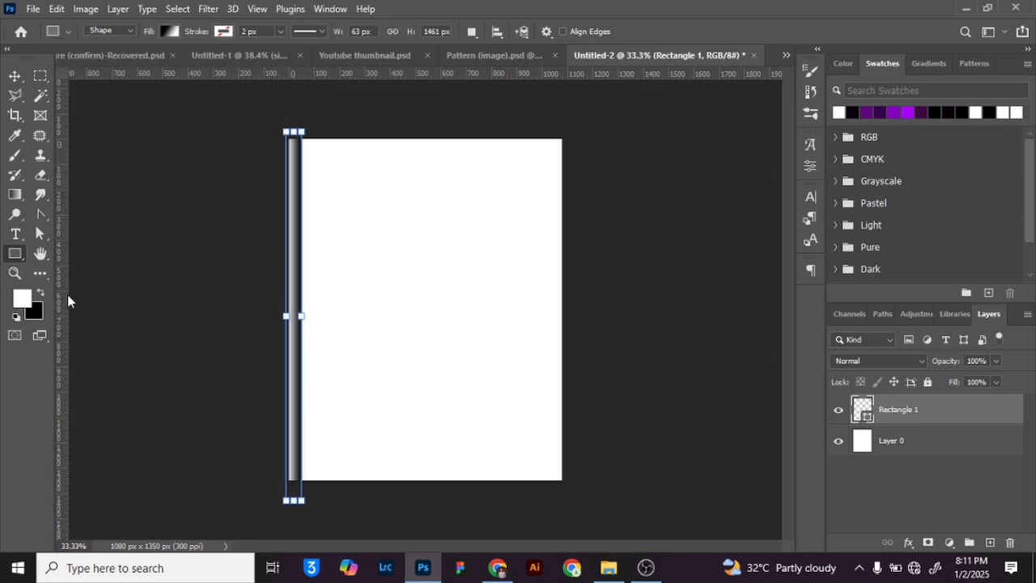
Alt-drag duplicates of the gradient strip rightward across the page.
click(15, 76)
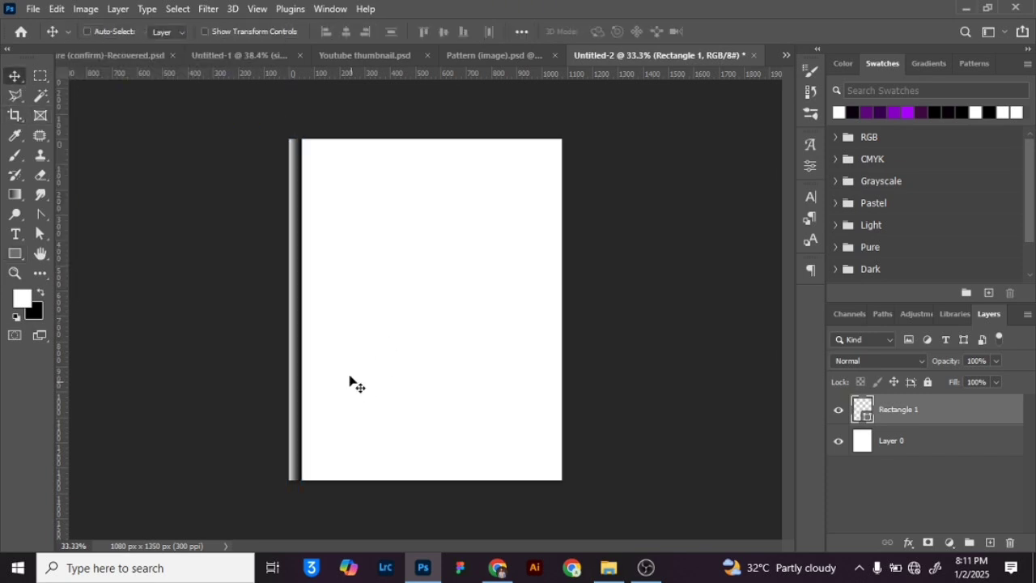
drag(305, 313, 400, 307)
drag(399, 308, 493, 308)
Add two more strip duplicates, then select all stripe layers and distribute them horizontally.
drag(491, 305, 522, 299)
drag(522, 299, 557, 323)
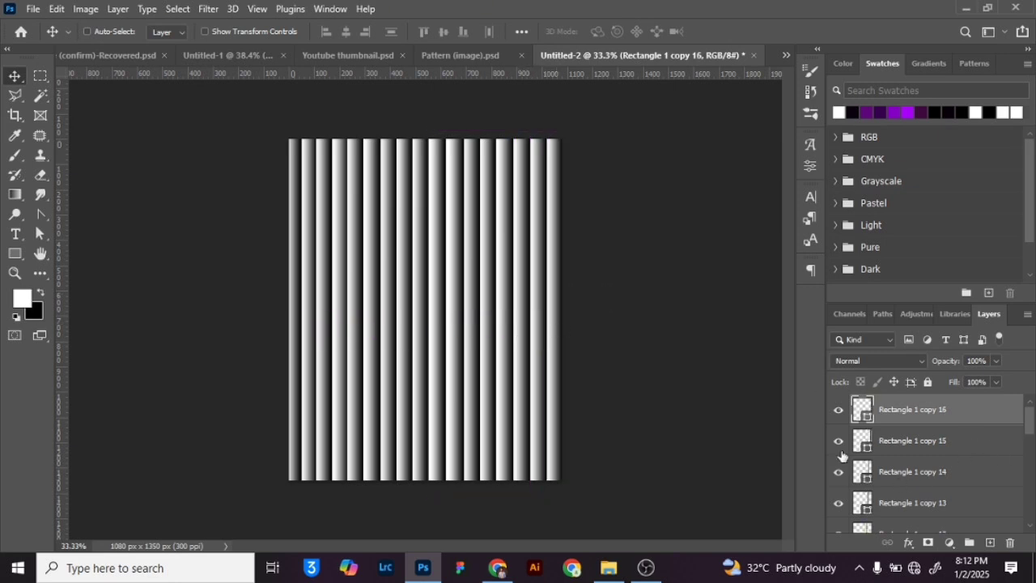
scroll(882, 478, down, 5)
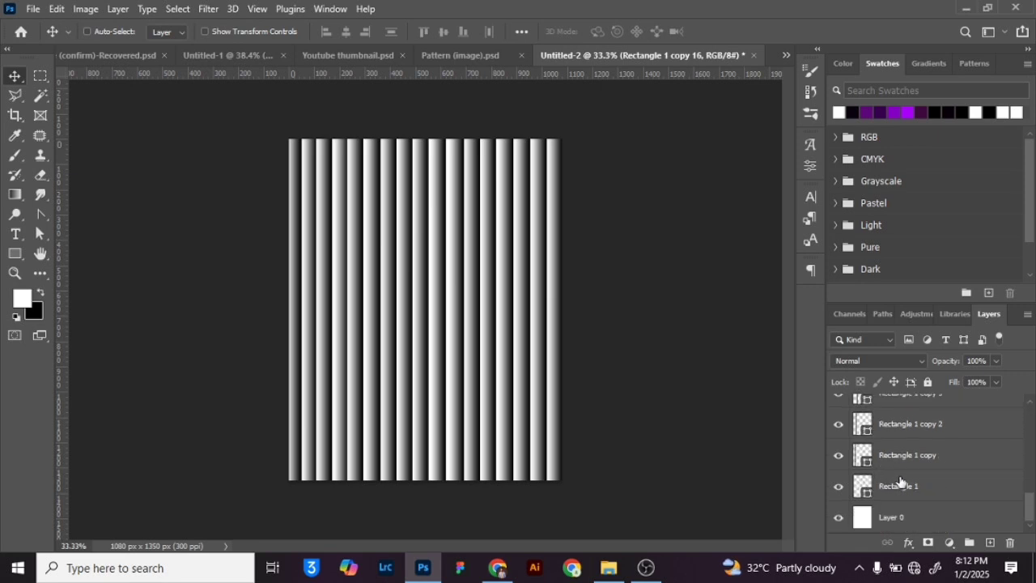
shift+click(897, 490)
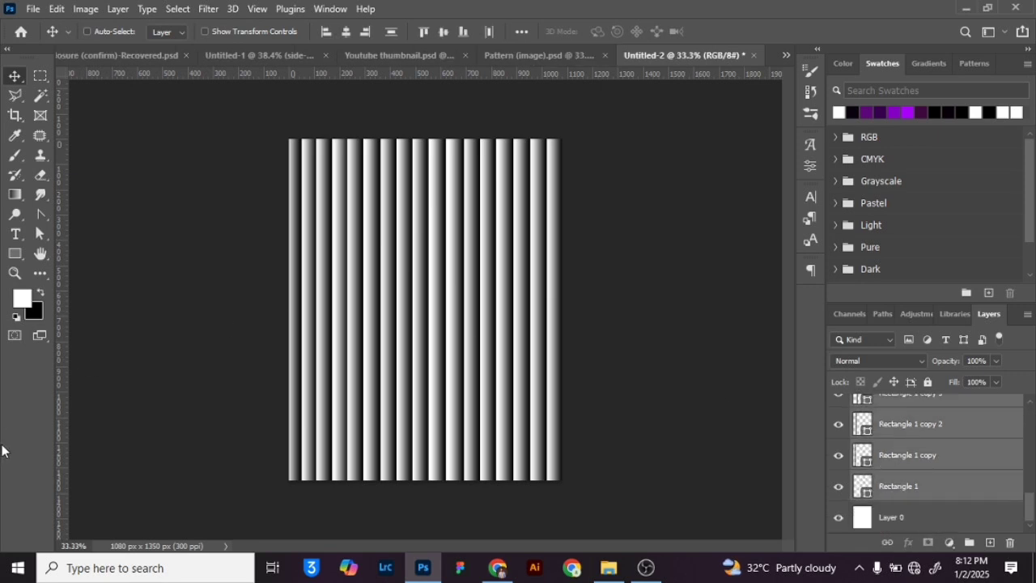
key(ctrl+alt+shift+h)
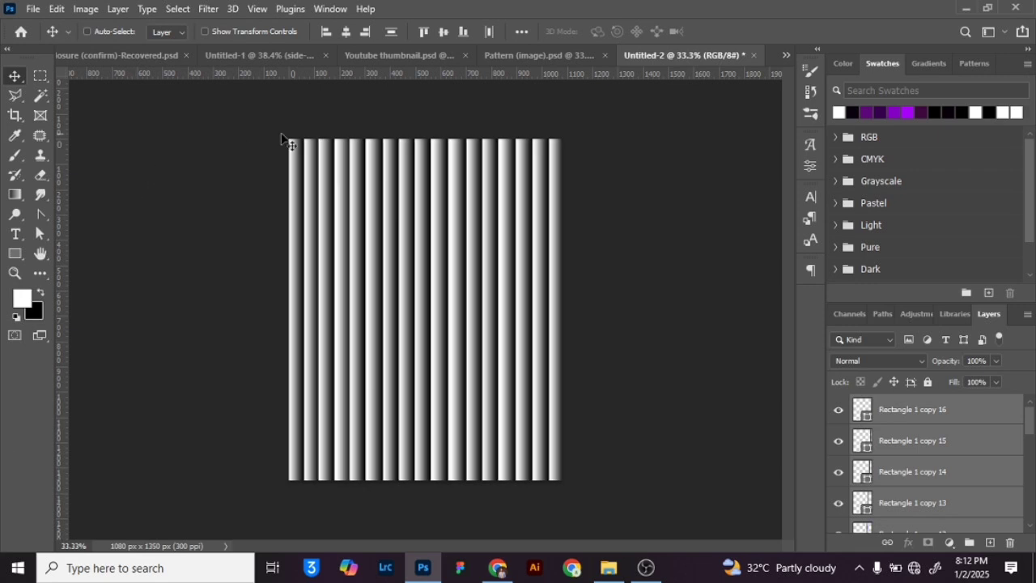
Save As into Documents and create a new folder named pattern there.
click(33, 8)
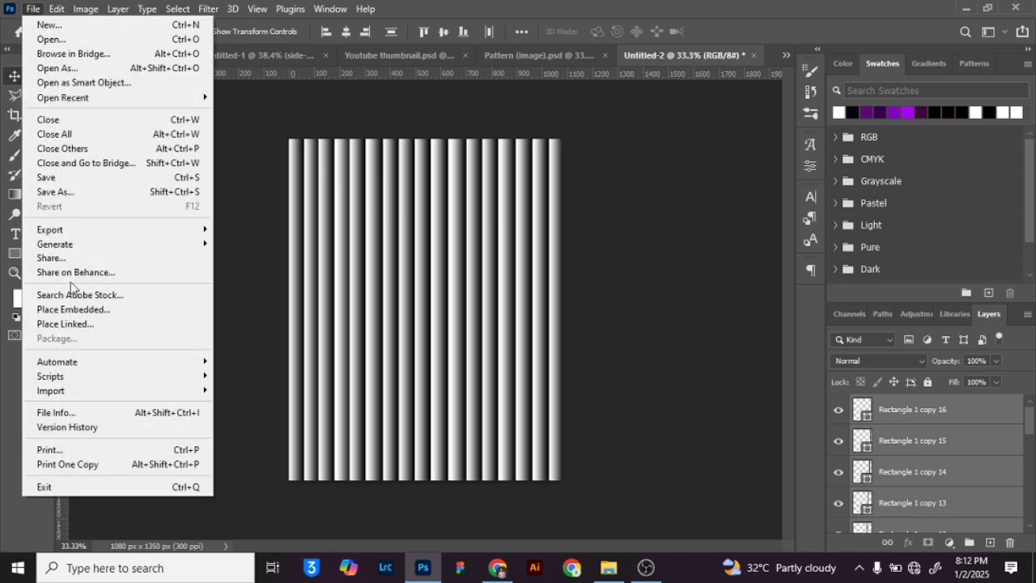
click(36, 193)
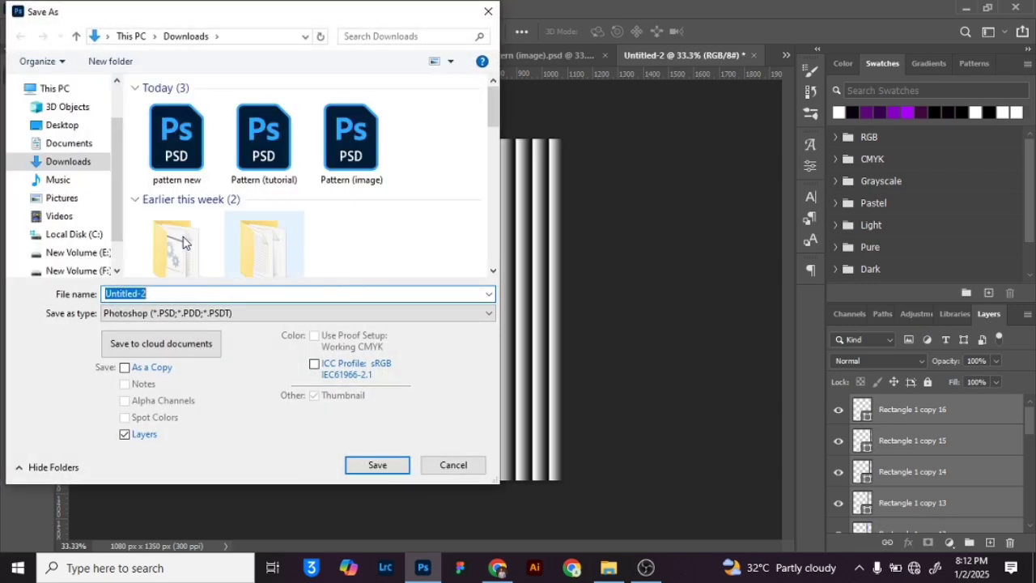
click(81, 142)
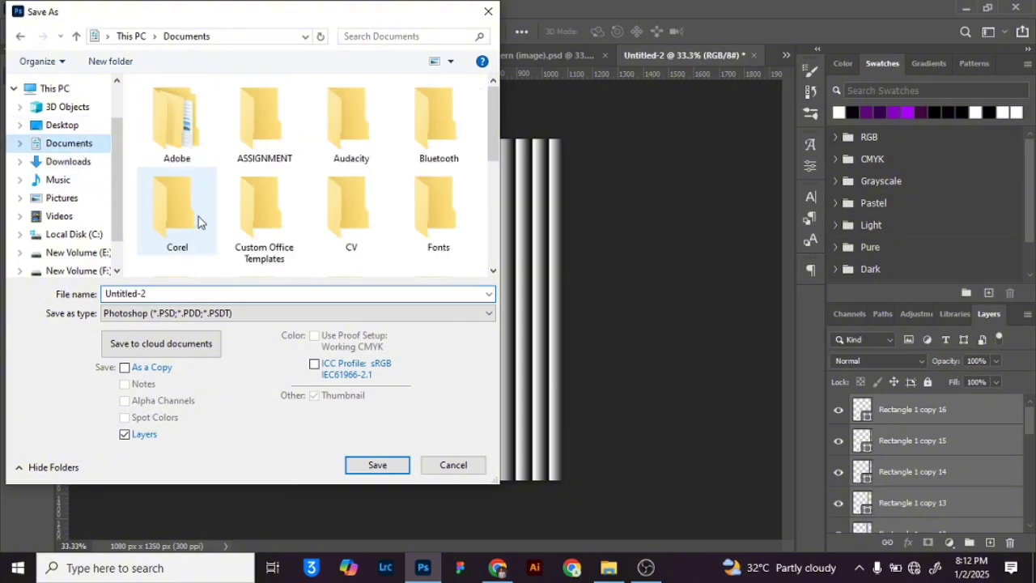
right_click(138, 173)
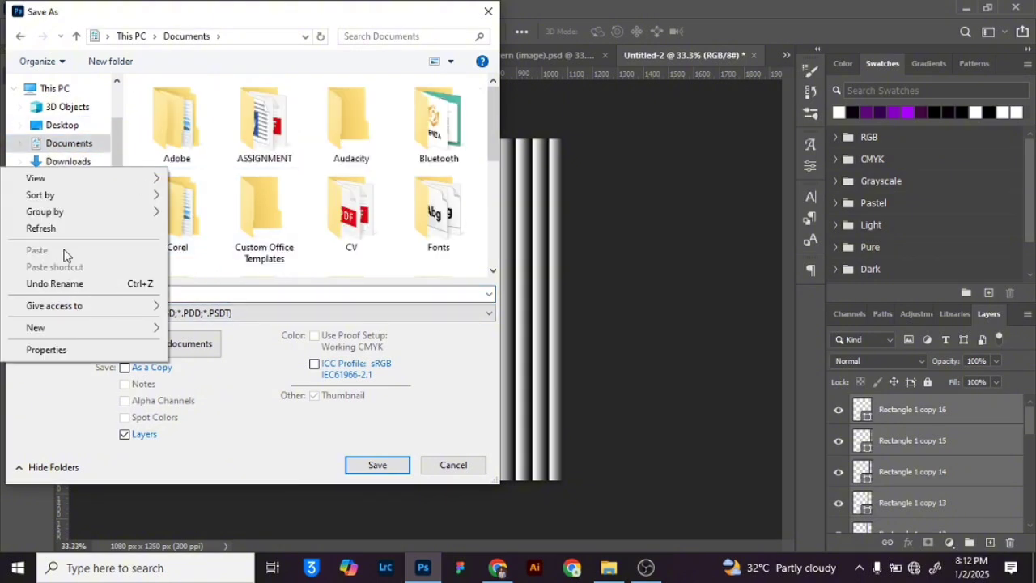
mouse_move(68, 333)
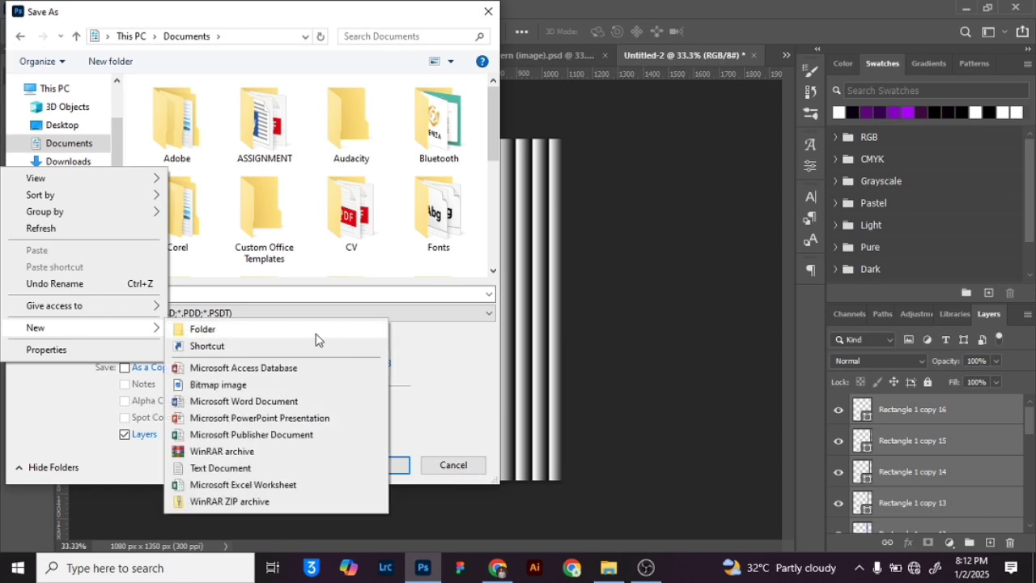
click(272, 332)
text(patten)
key(BackSpace)
text(rn)
key(Return)
key(Return)
Name the file pattern and save it as a PSD.
click(152, 292)
text(p)
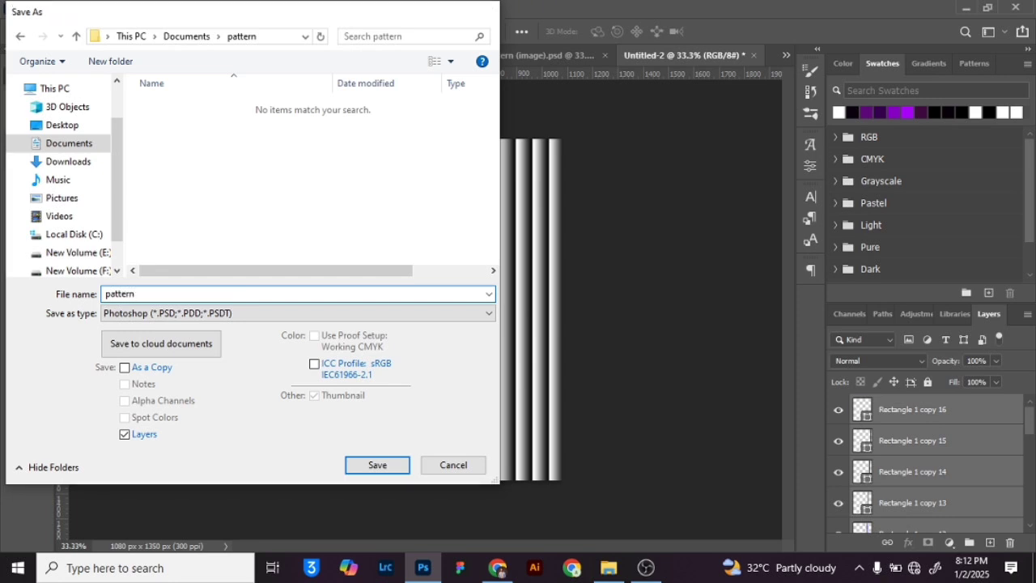
key(Return)
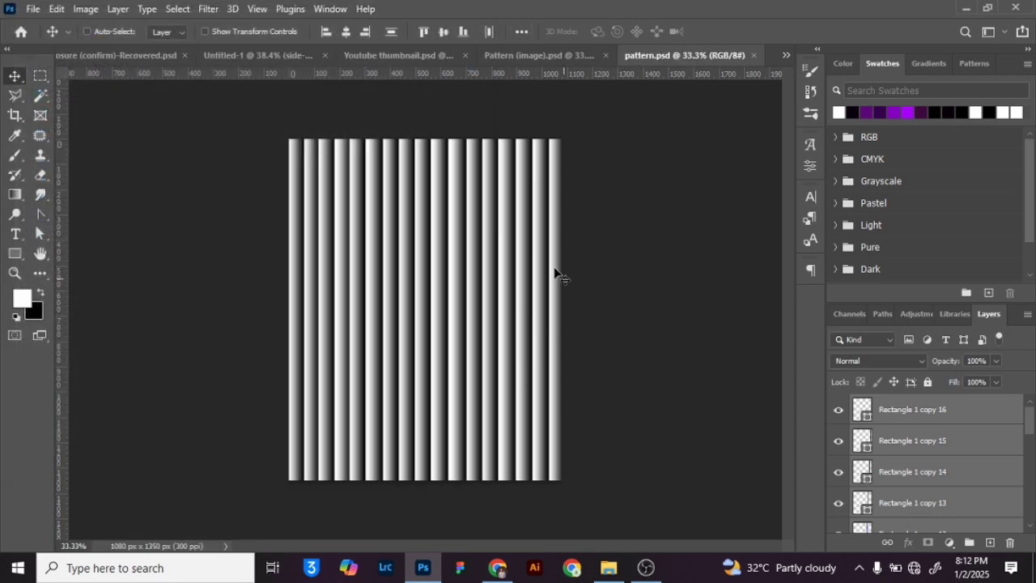
Open the Filter Gallery on the Untitled-1 poster and zoom the preview out to fit.
click(272, 55)
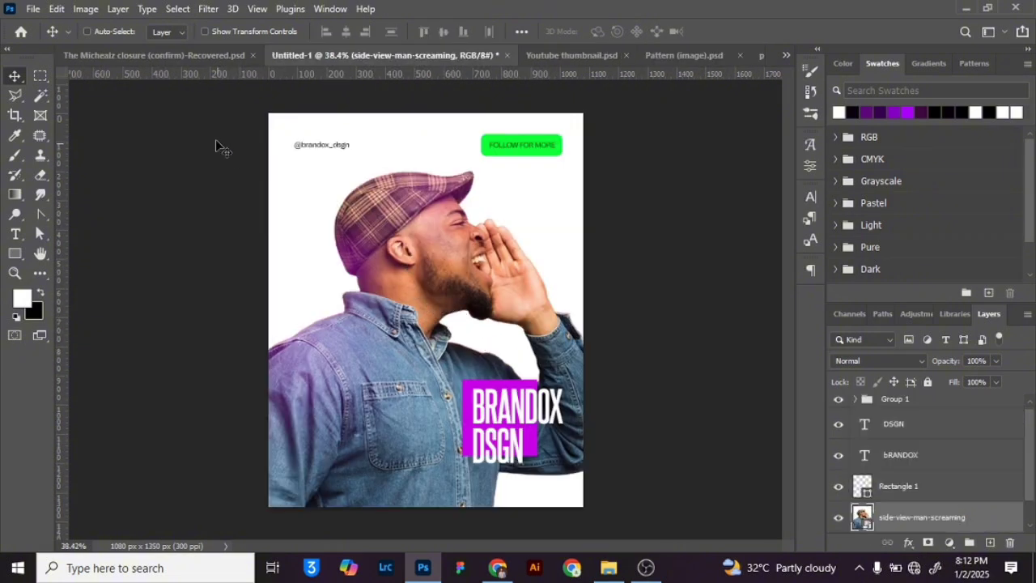
click(207, 9)
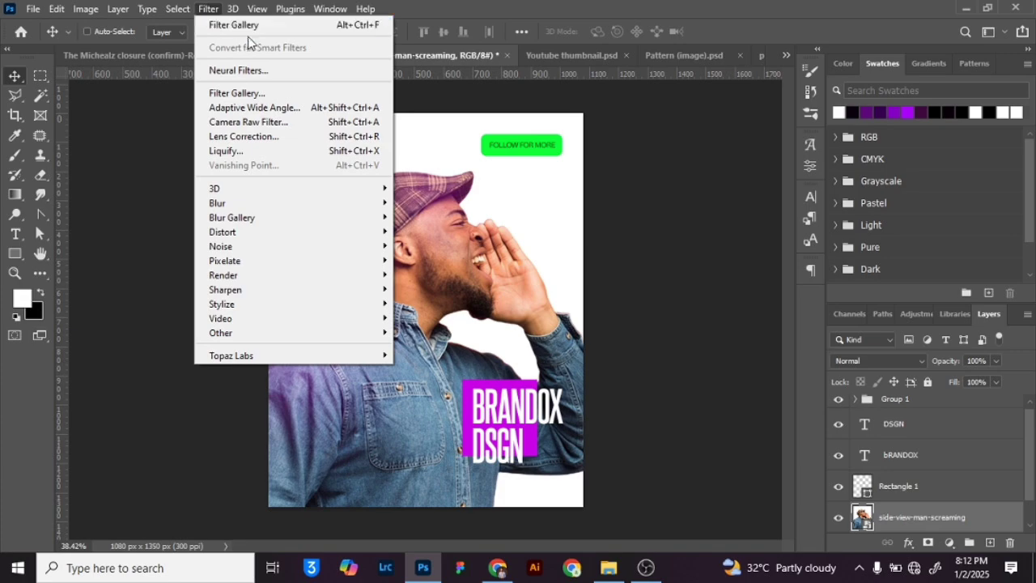
click(255, 93)
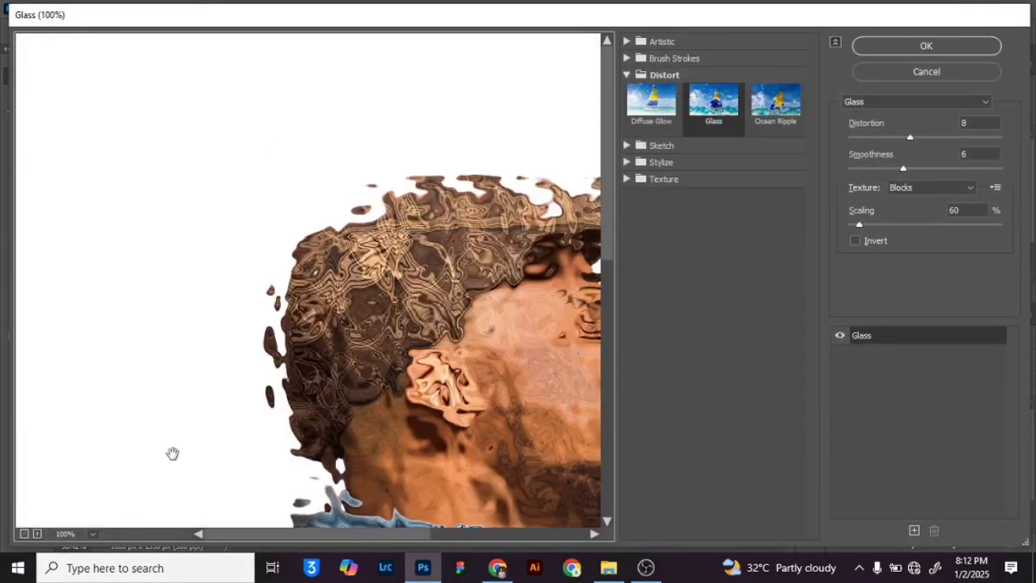
click(25, 533)
click(25, 533)
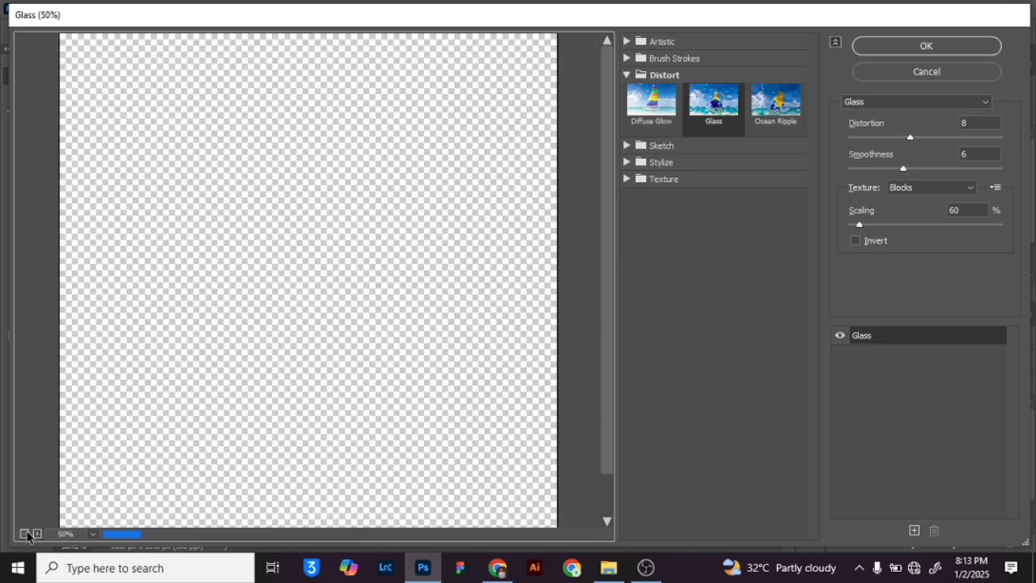
click(25, 534)
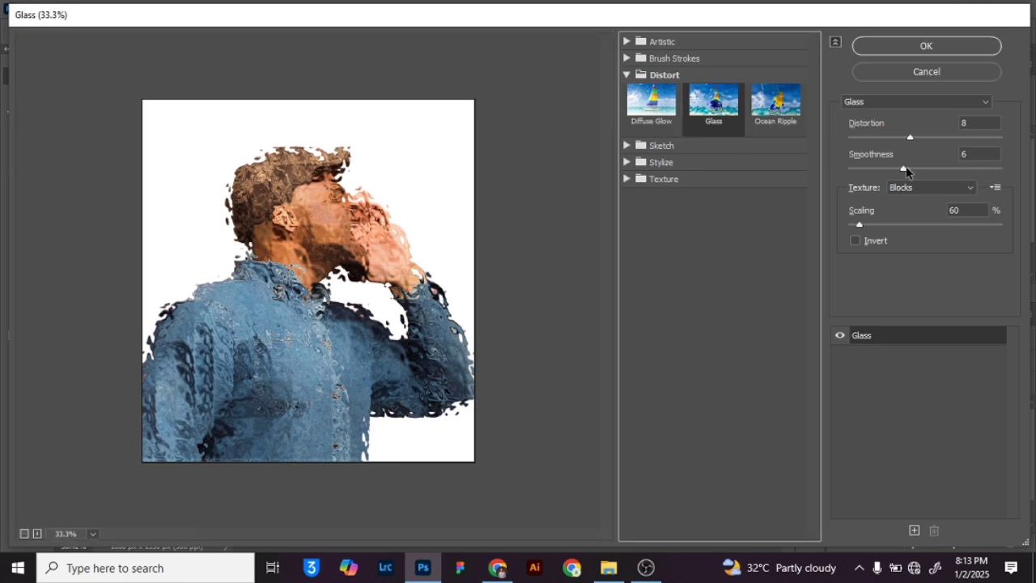
Keep the Blocks glass texture and open the texture options menu.
click(941, 190)
click(941, 190)
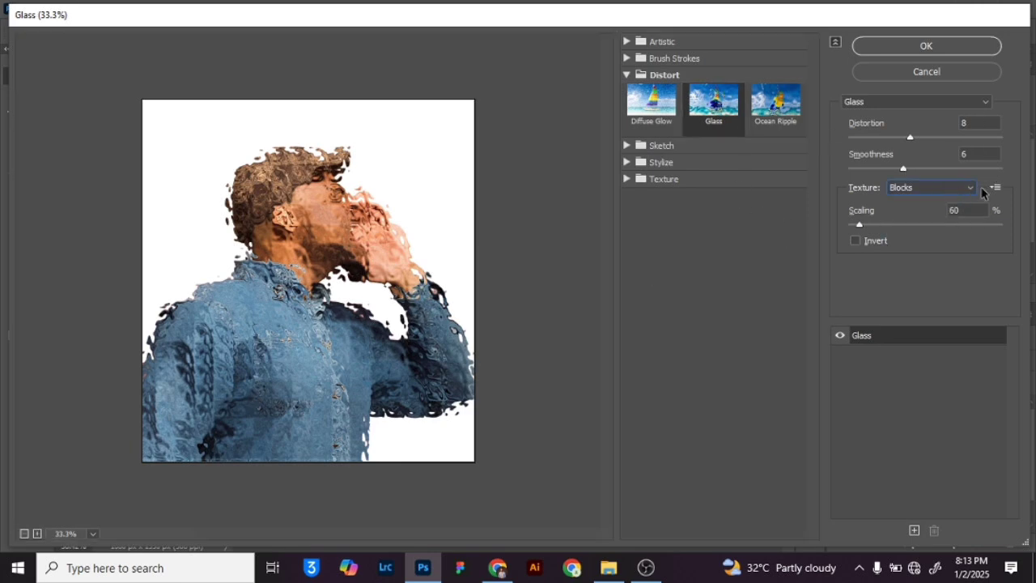
click(996, 192)
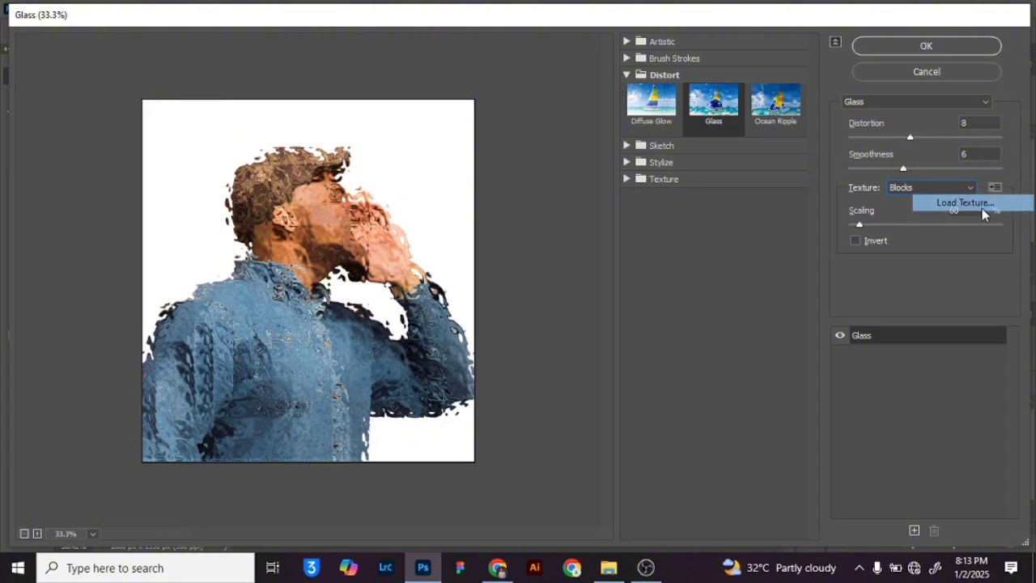
Load pattern.psd as the Glass texture, then edit the Distortion and Scaling fields.
click(979, 207)
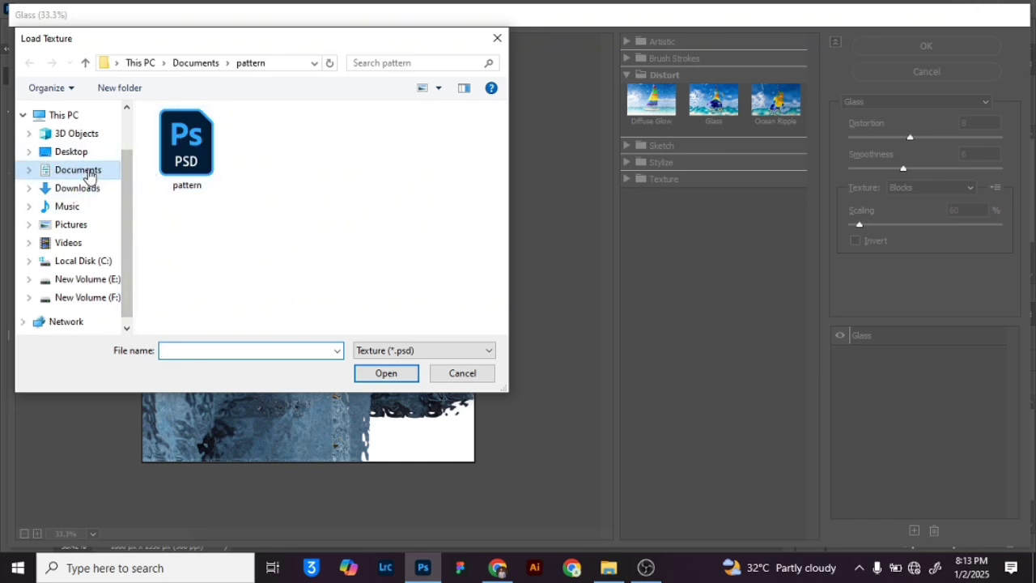
click(207, 161)
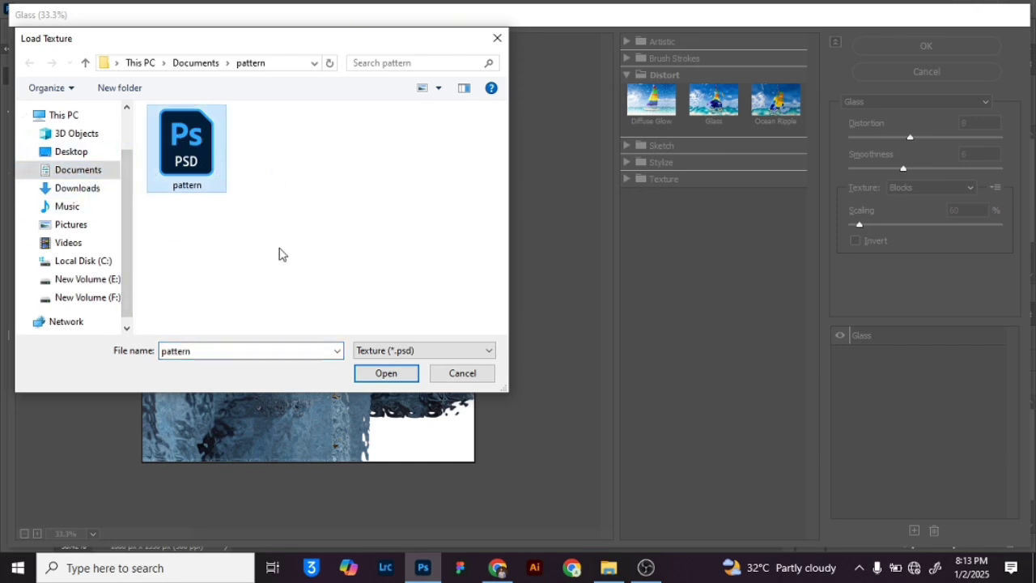
click(382, 376)
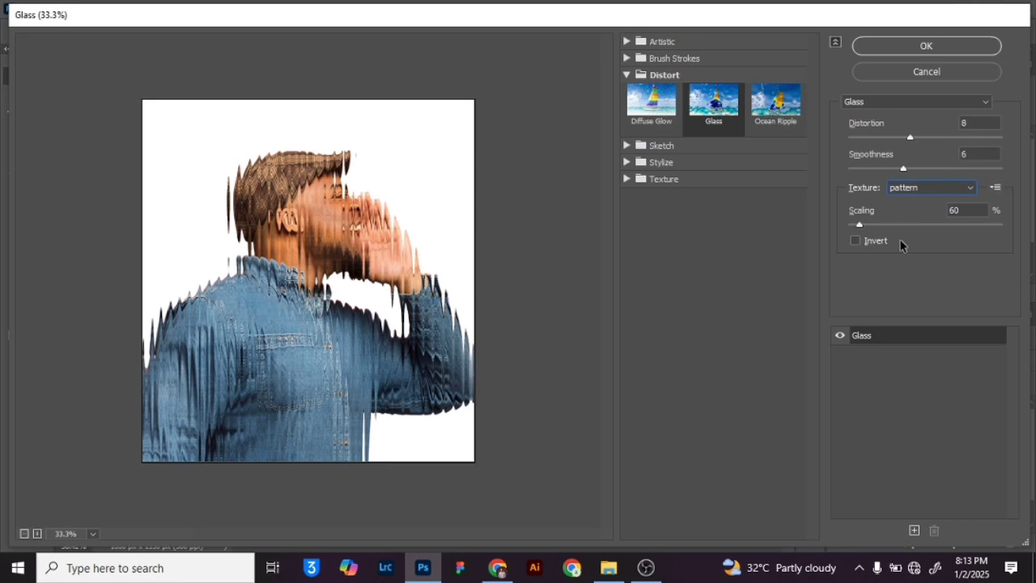
click(978, 121)
click(965, 210)
Set the texture Scaling to 50 and apply the Glass filter.
text(50)
click(916, 47)
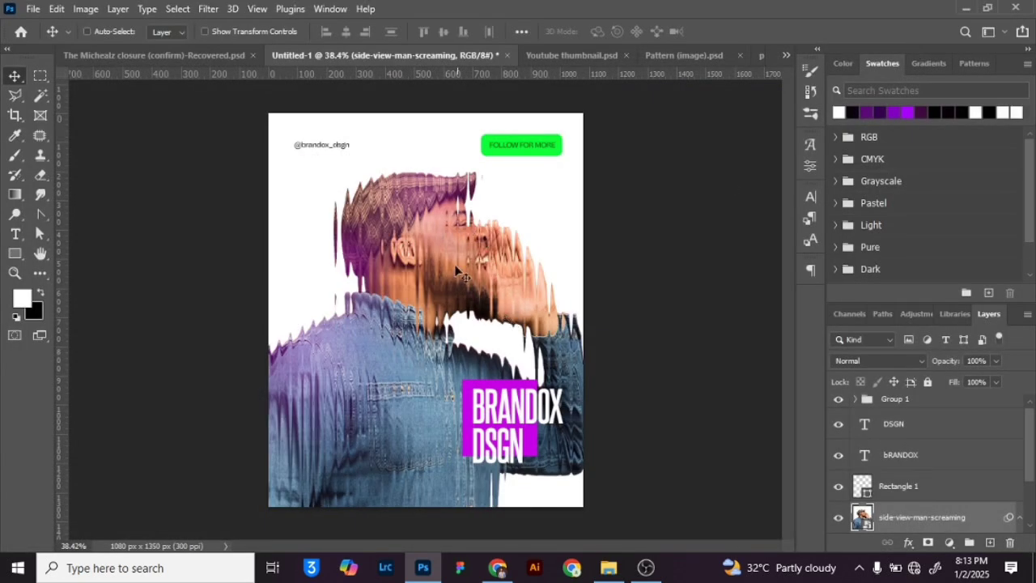
scroll(902, 506, down, 2)
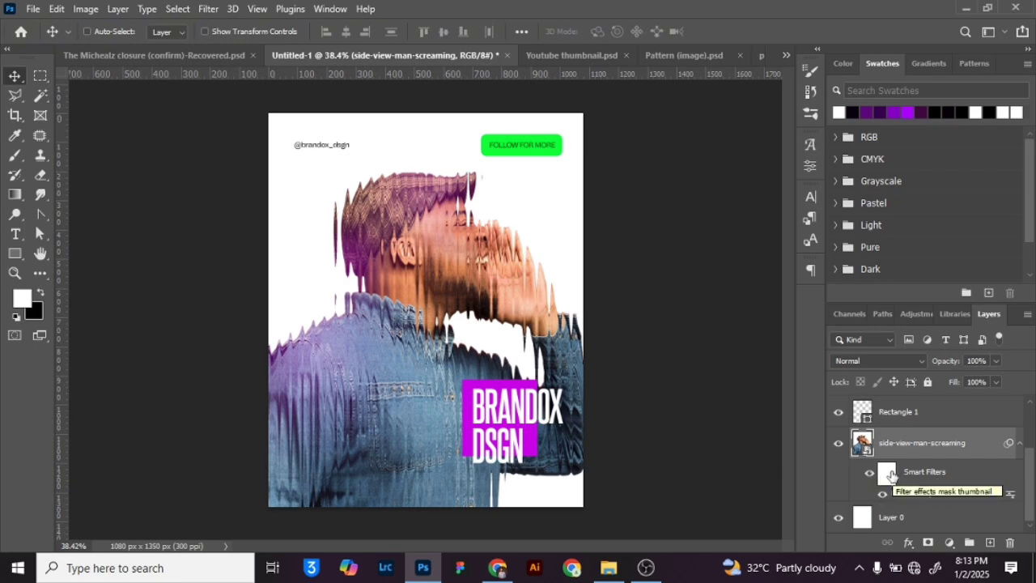
Target the Smart Filters mask and set up a 385 px brush.
click(887, 475)
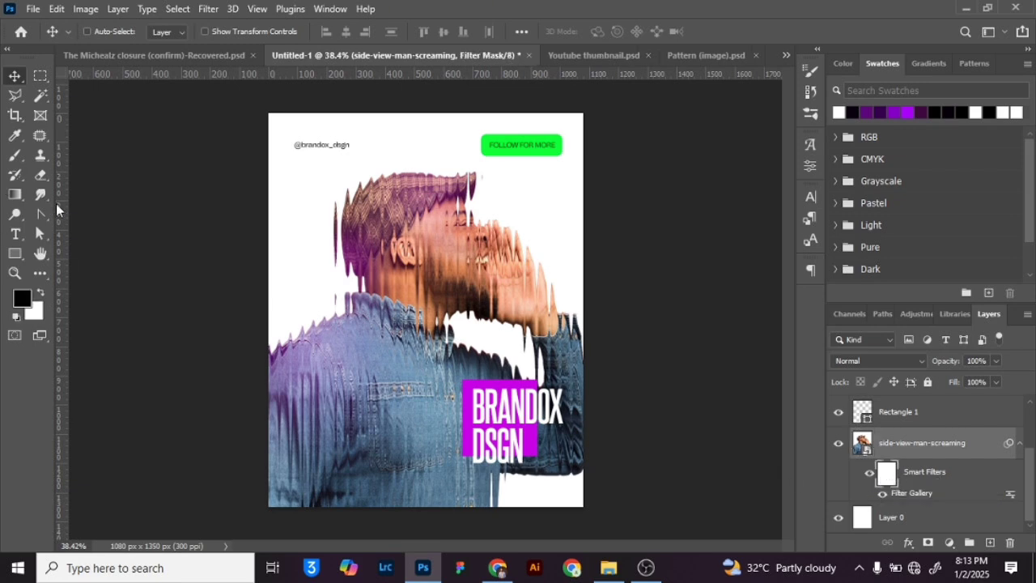
click(16, 155)
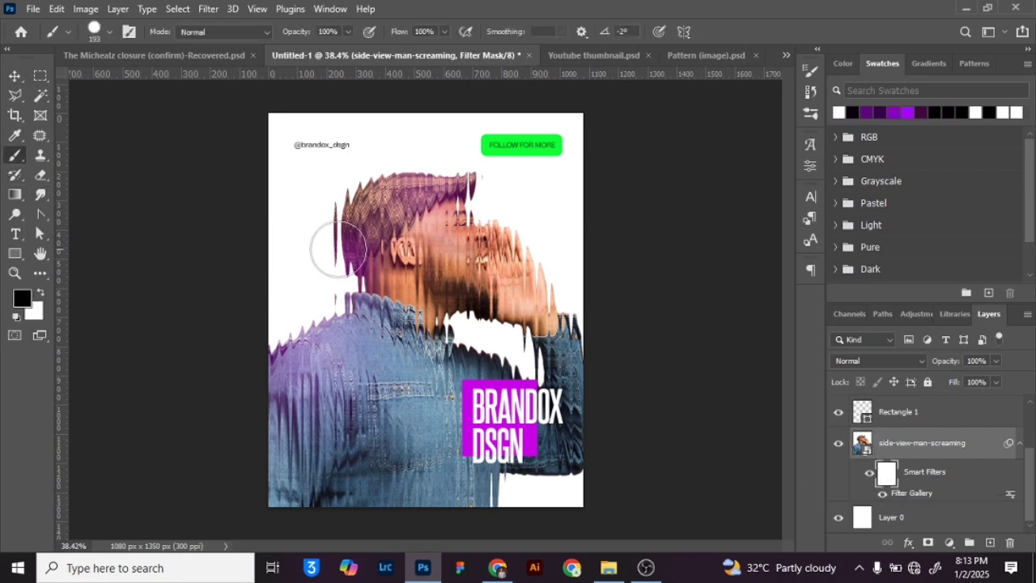
right_click(412, 205)
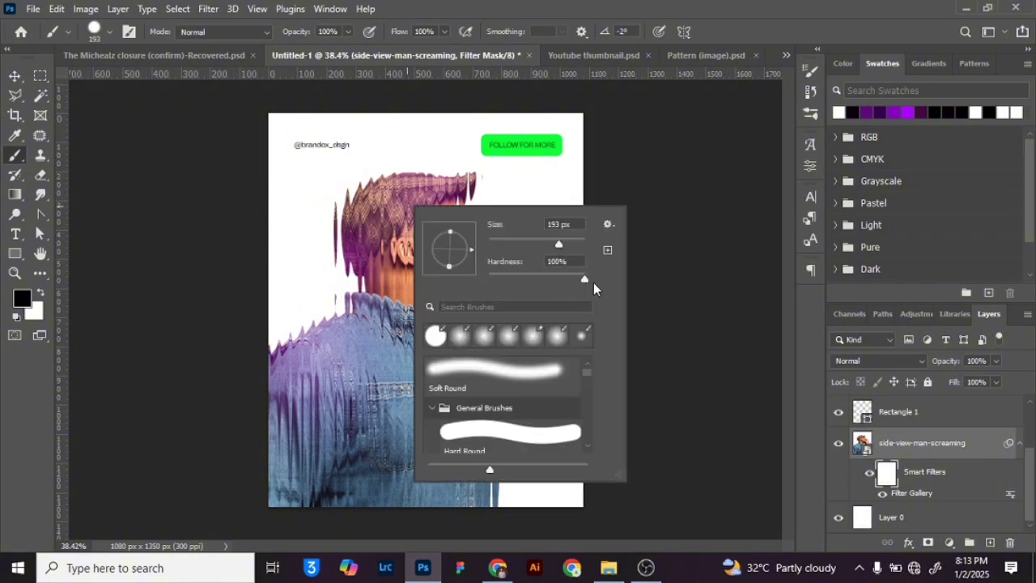
click(576, 262)
drag(565, 242, 574, 245)
click(570, 244)
key(Return)
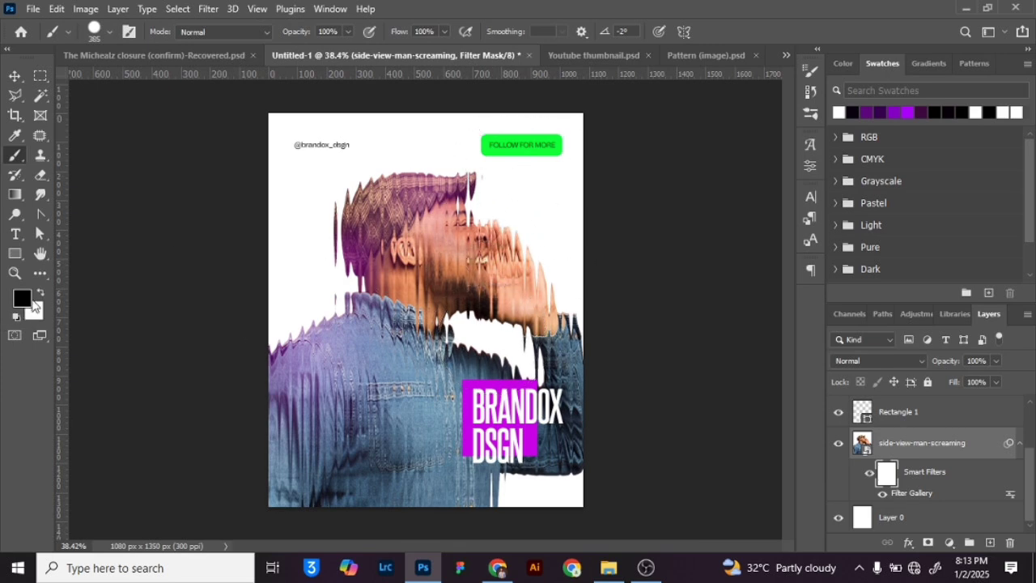
Paint black on the mask over the man's face, hand and right arm.
click(40, 292)
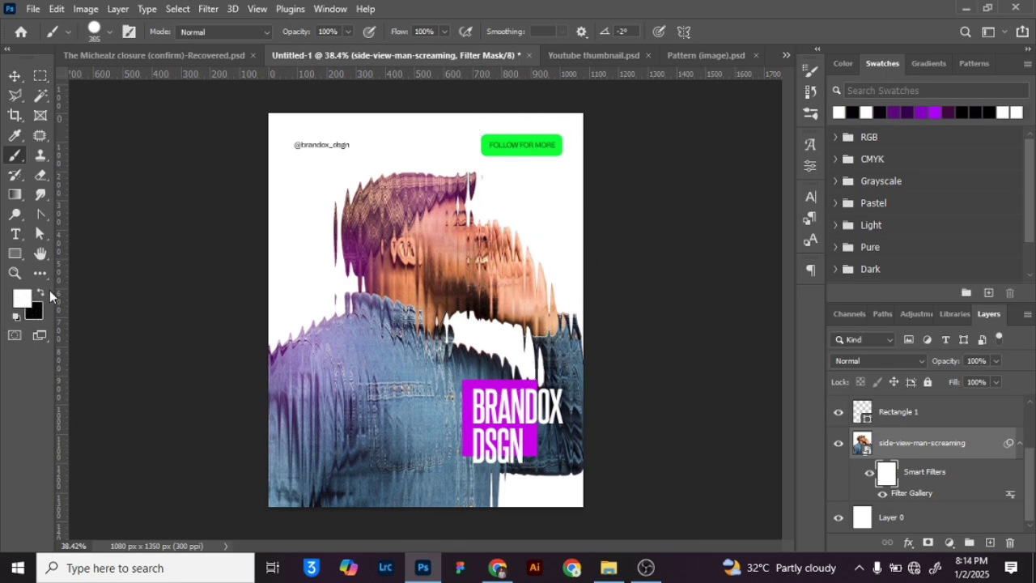
click(40, 292)
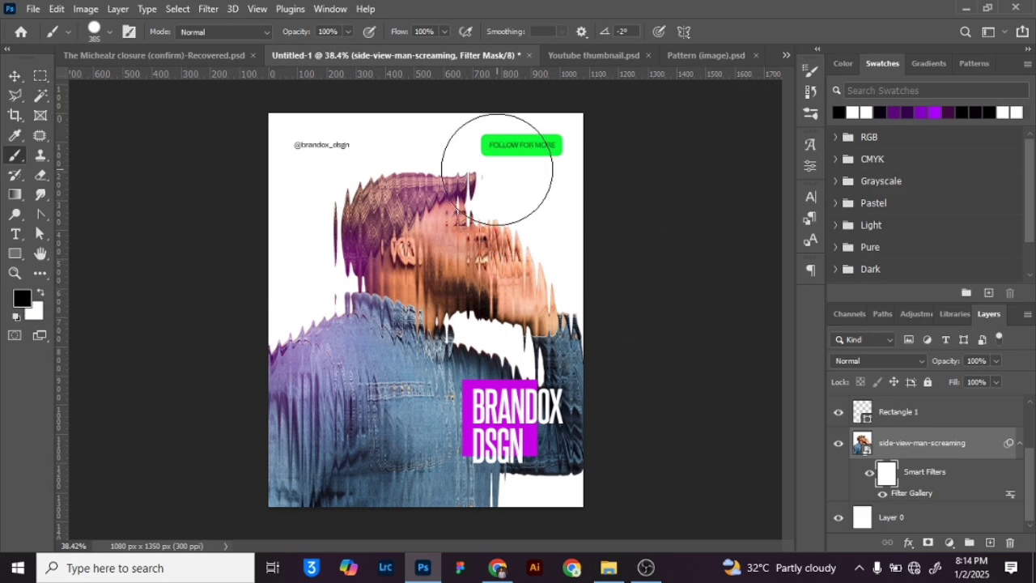
mouse_move(488, 168)
mouse_down()
mouse_move(477, 264)
mouse_move(494, 372)
mouse_move(522, 249)
mouse_move(545, 396)
mouse_move(529, 512)
mouse_move(514, 477)
mouse_move(514, 413)
mouse_move(497, 360)
mouse_move(489, 504)
mouse_up()
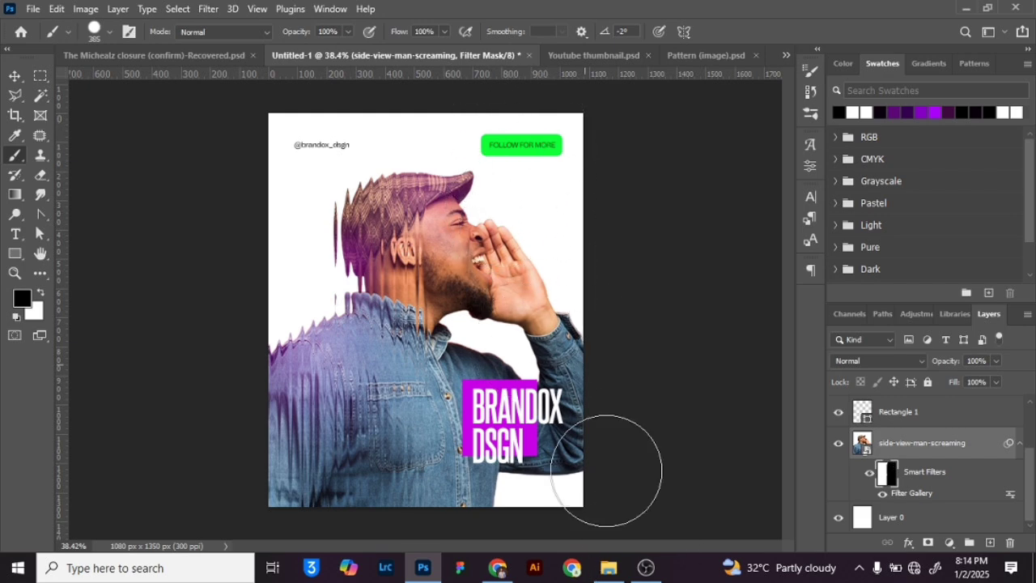
key(v)
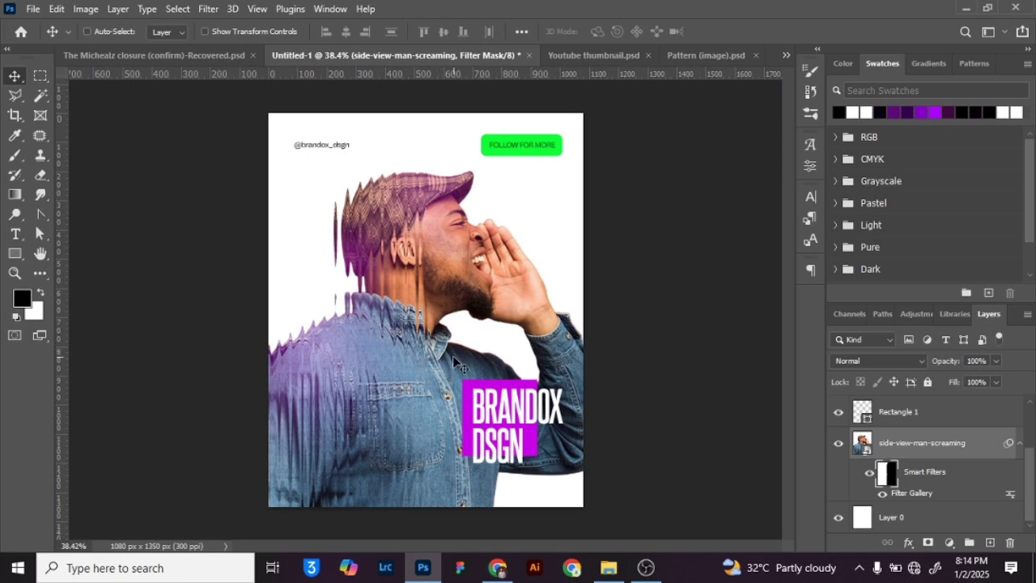
click(647, 566)
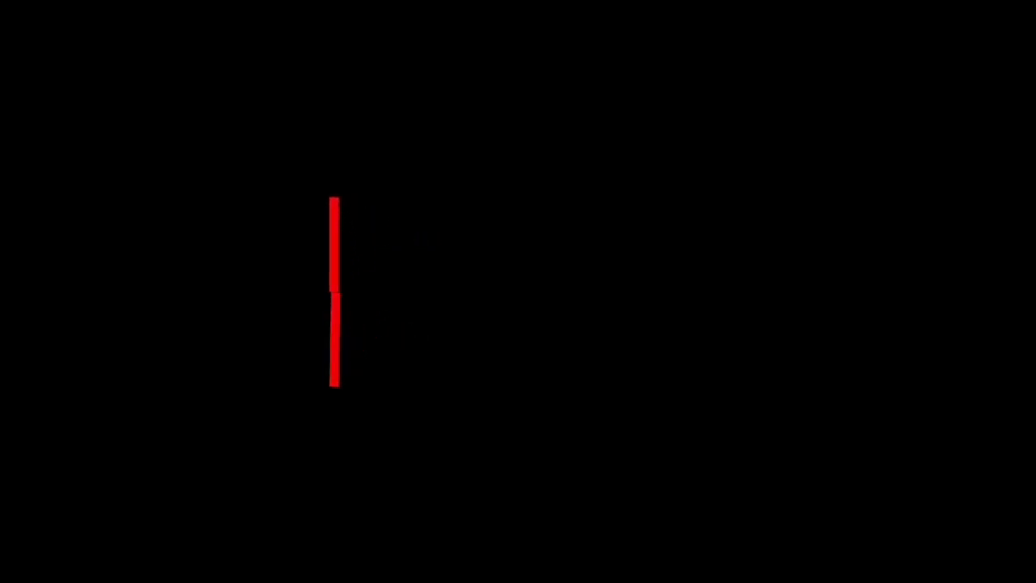